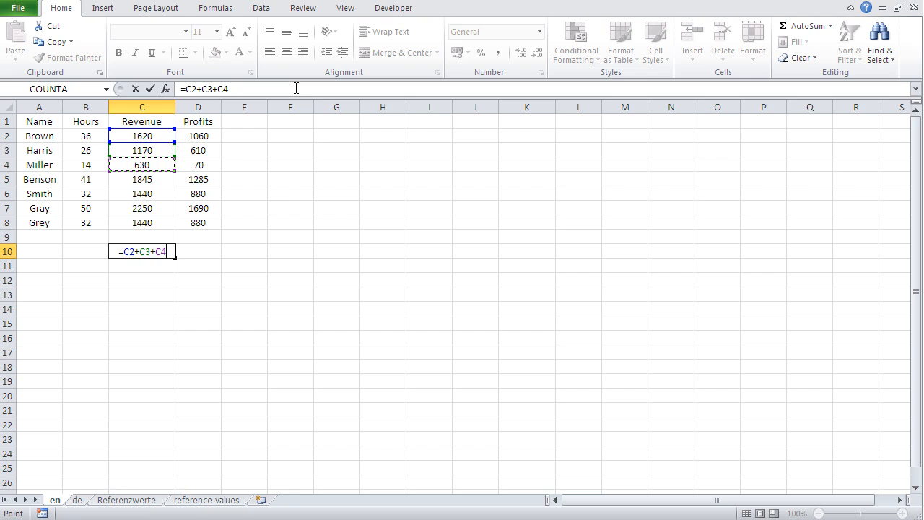
Discard the unfinished addition formula in C10, try AutoSum on C2:C9 there, and clear the cell again
{"action": "key", "text": "Escape"}
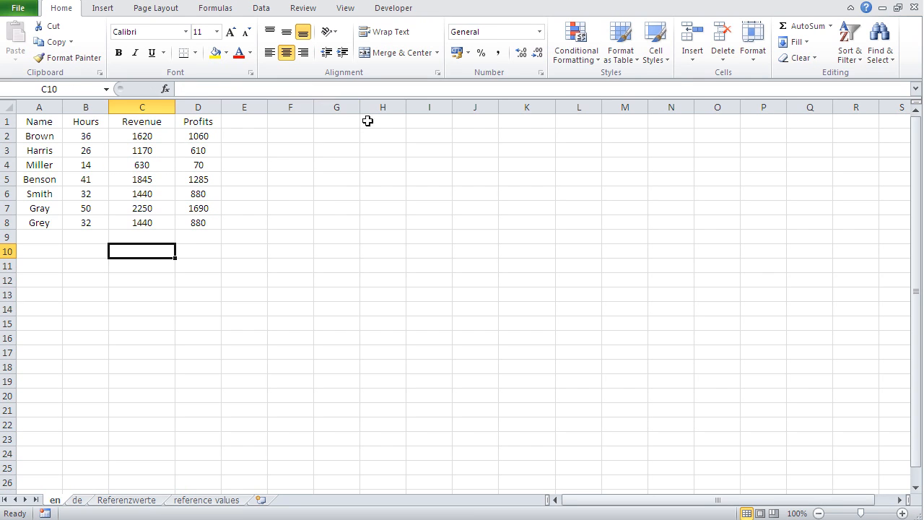
{"action": "left_click", "coordinate": [800, 29]}
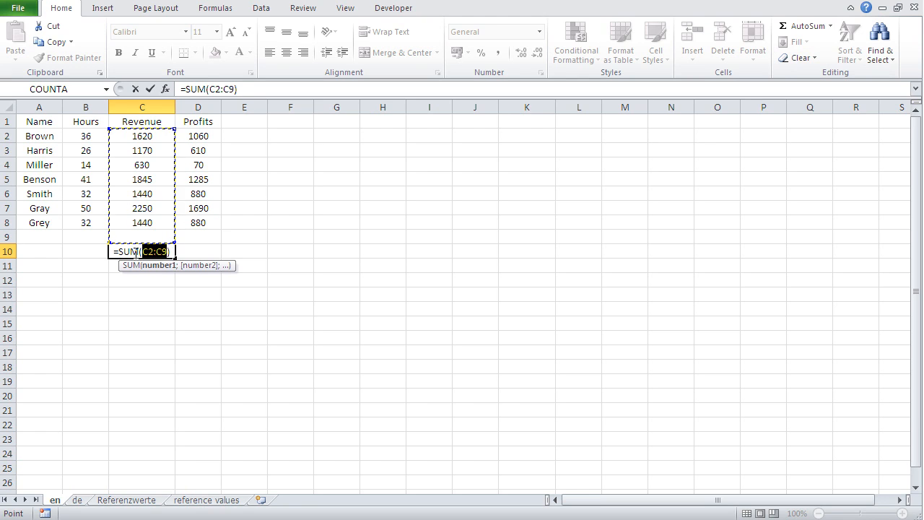
{"action": "key", "text": "Return"}
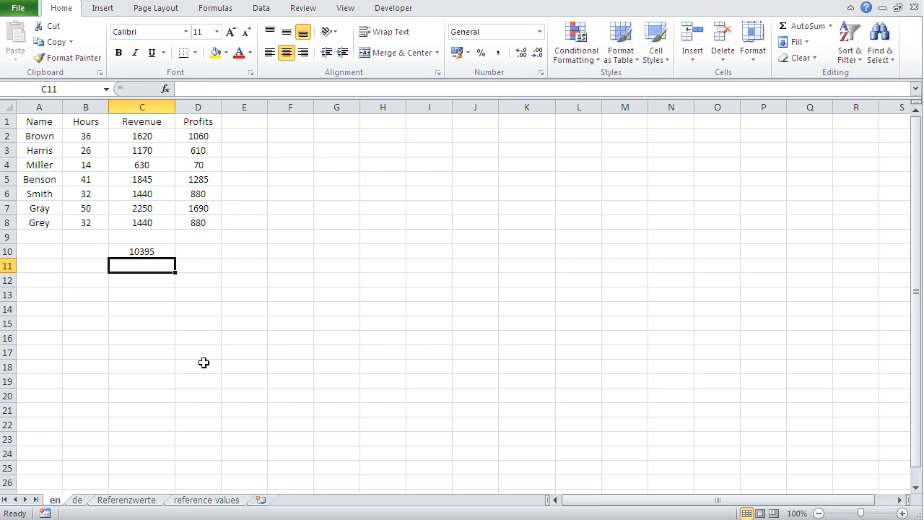
{"action": "left_click", "coordinate": [136, 251]}
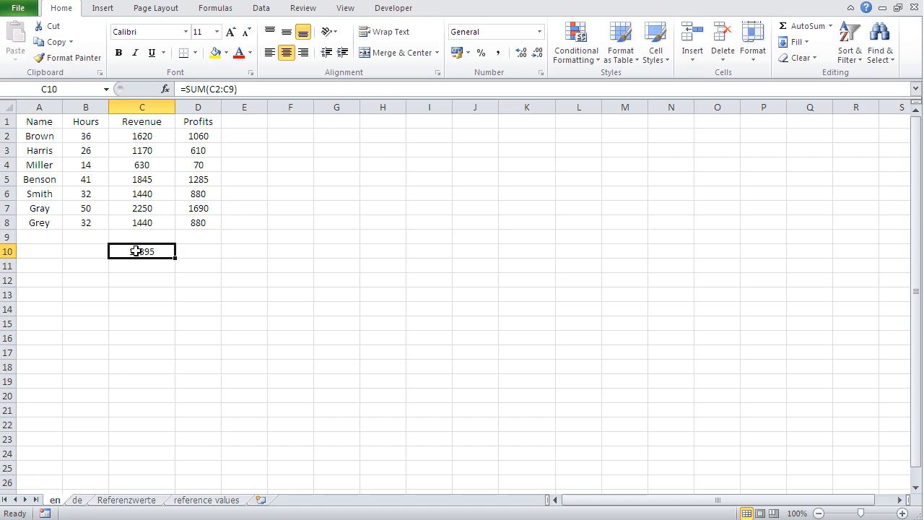
{"action": "key", "text": "Delete"}
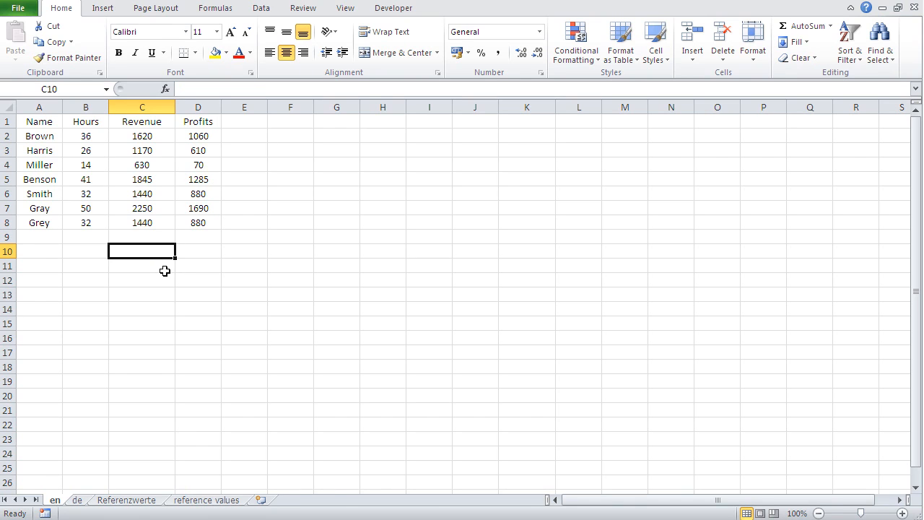
Total the Revenue column in C10 by applying AutoSum to the range C2:C10, and check the resulting formula
{"action": "left_click_drag", "start_coordinate": [137, 137], "coordinate": [132, 221]}
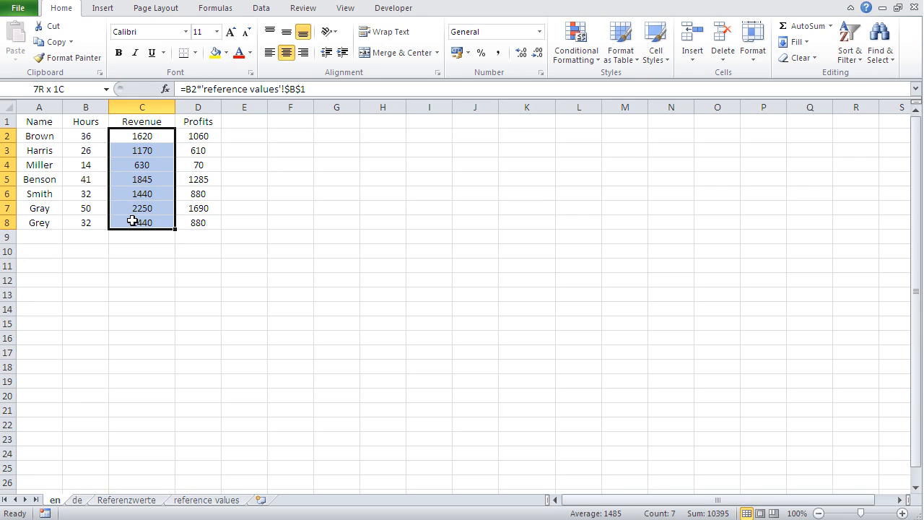
{"action": "left_click_drag", "start_coordinate": [132, 221], "coordinate": [130, 247]}
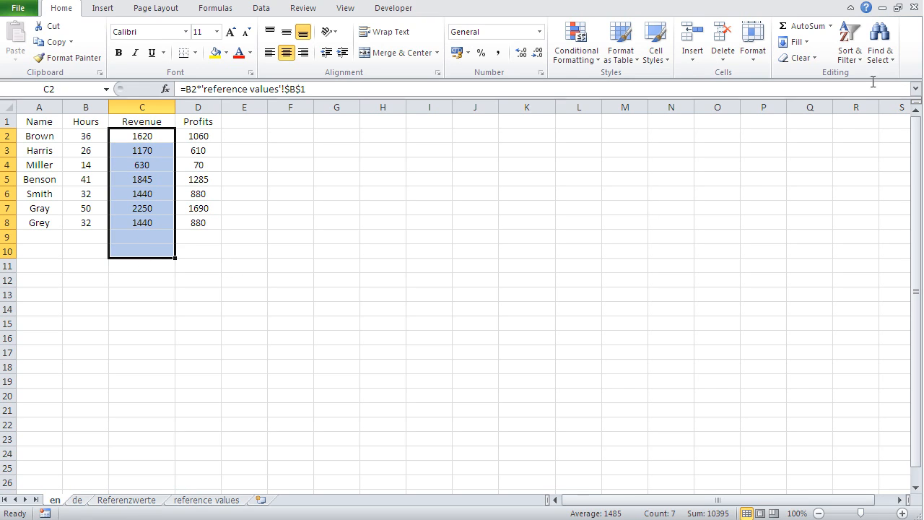
{"action": "left_click", "coordinate": [794, 31]}
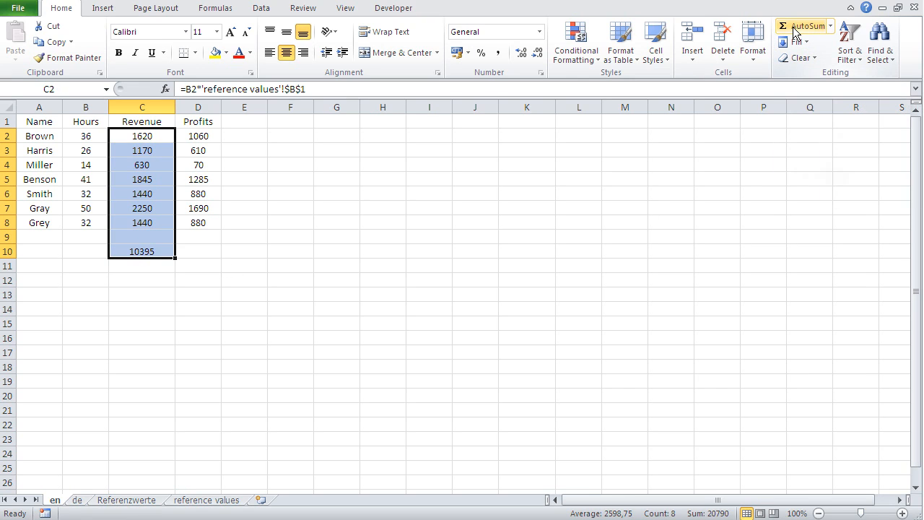
{"action": "left_click", "coordinate": [143, 239]}
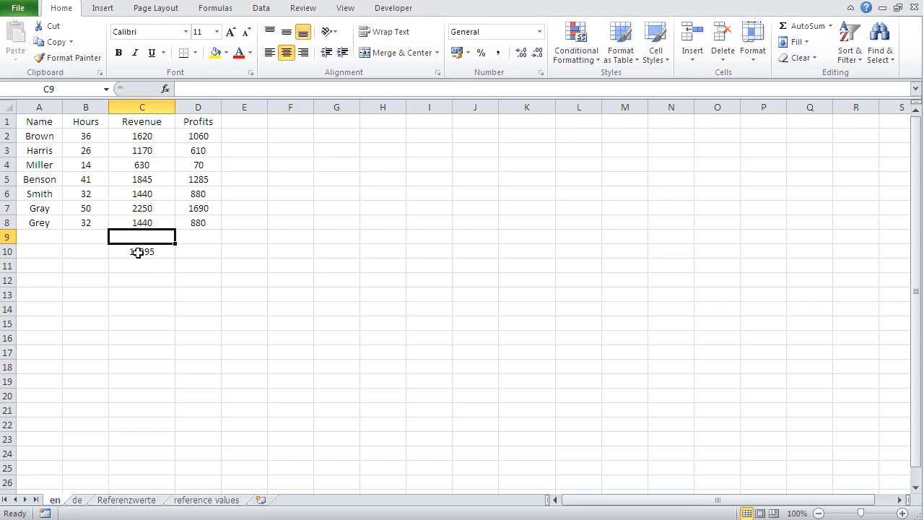
{"action": "left_click", "coordinate": [138, 252]}
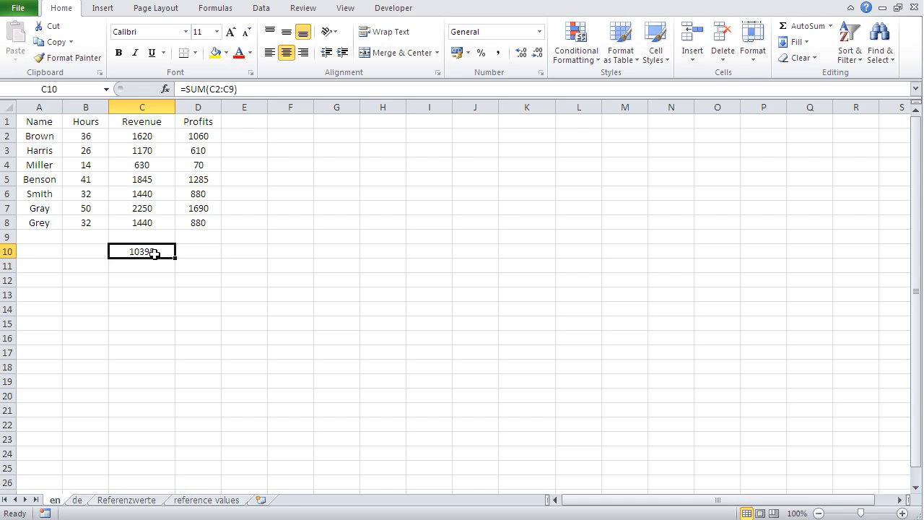
{"action": "left_click", "coordinate": [149, 235]}
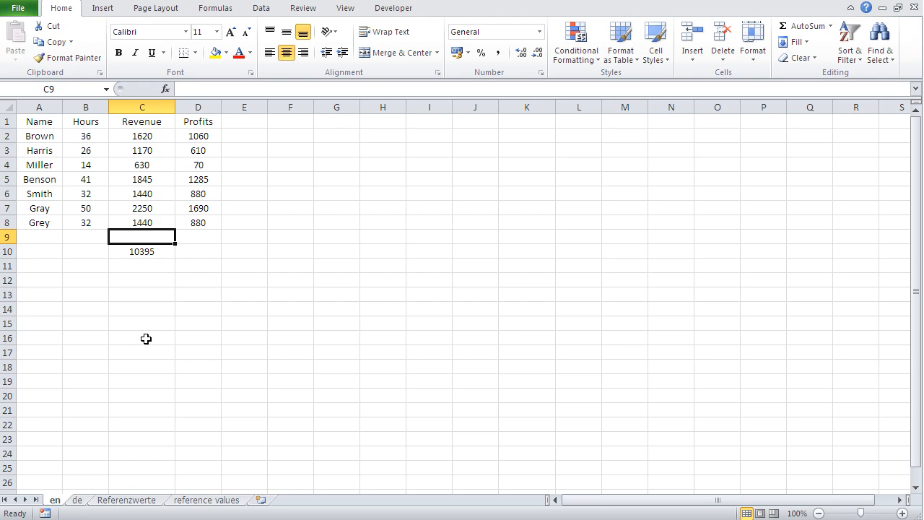
{"action": "left_click", "coordinate": [133, 250]}
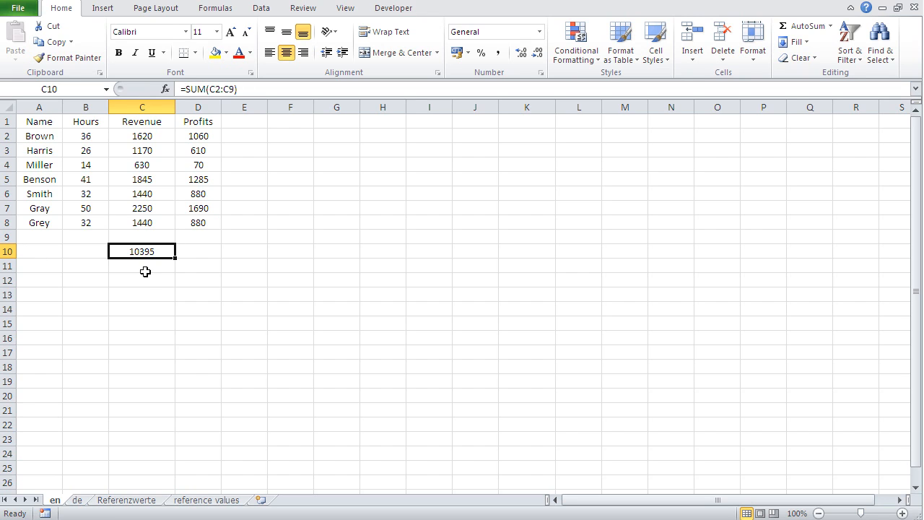
Insert the SUM function into cell D10, choosing it from the All category of the function list
{"action": "left_click", "coordinate": [196, 254]}
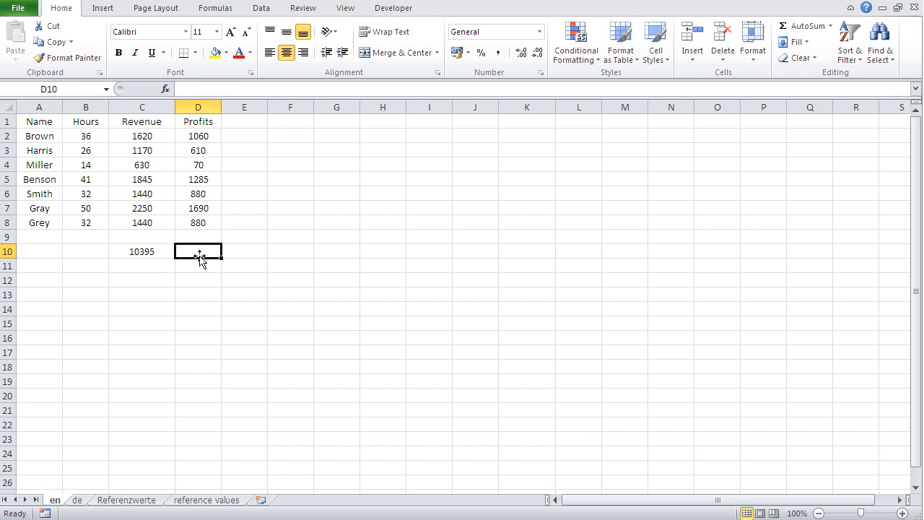
{"action": "left_click", "coordinate": [165, 89]}
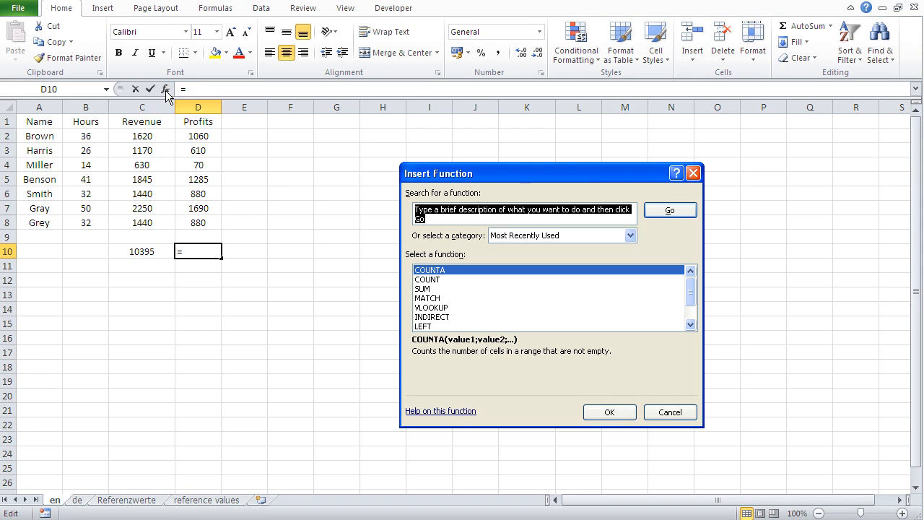
{"action": "left_click", "coordinate": [574, 235]}
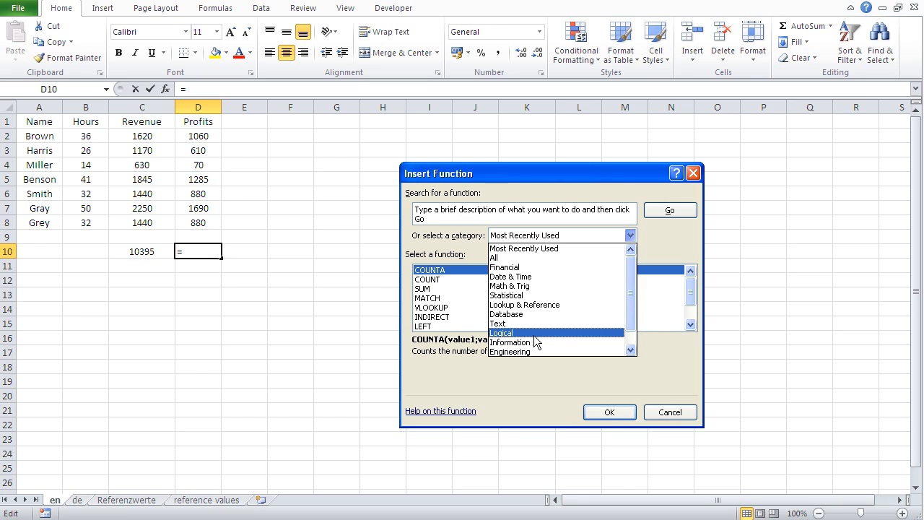
{"action": "left_click", "coordinate": [528, 257]}
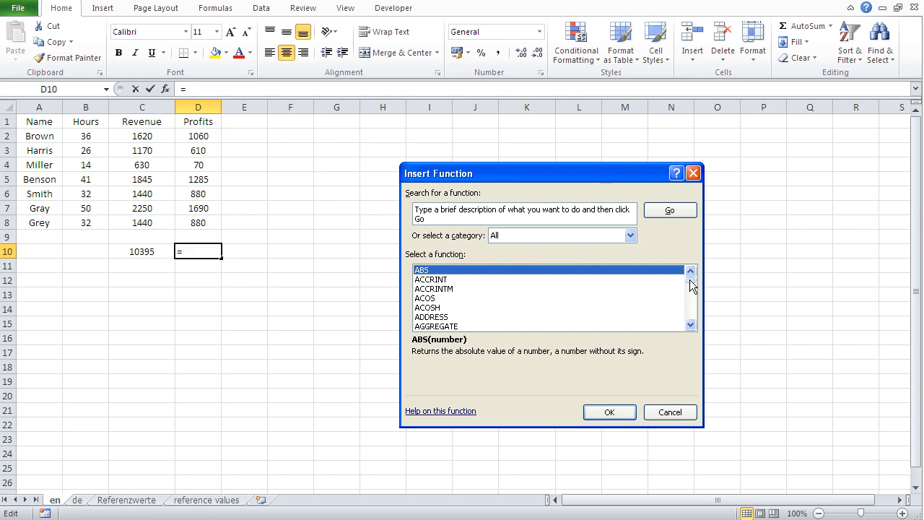
{"action": "left_click_drag", "start_coordinate": [691, 282], "coordinate": [689, 305]}
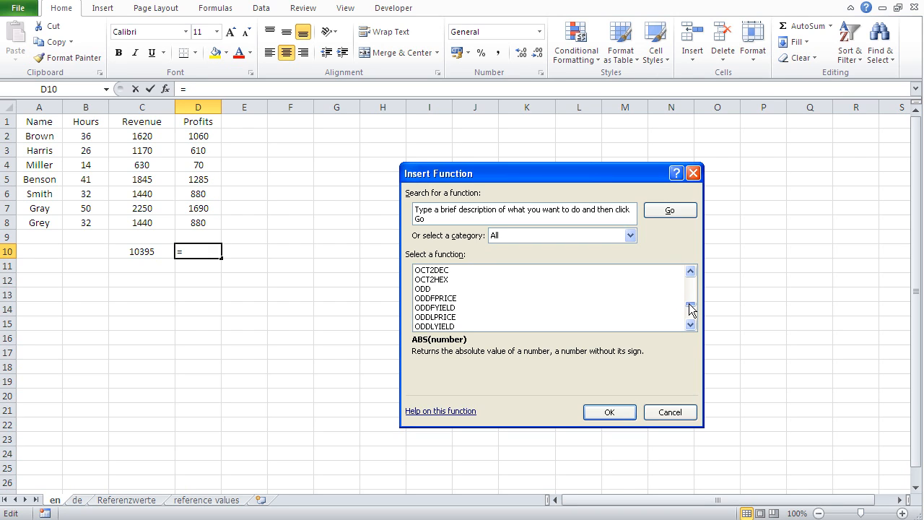
{"action": "left_click", "coordinate": [691, 325]}
{"action": "left_click_drag", "start_coordinate": [690, 325], "coordinate": [690, 326]}
{"action": "left_click", "coordinate": [690, 325]}
{"action": "left_click", "coordinate": [690, 325]}
{"action": "left_click", "coordinate": [690, 325]}
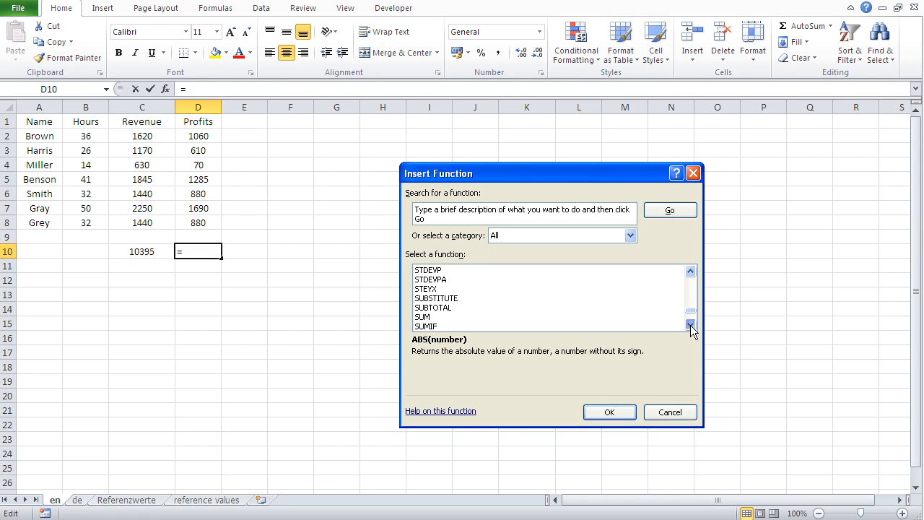
{"action": "left_click", "coordinate": [426, 317]}
{"action": "left_click", "coordinate": [604, 412]}
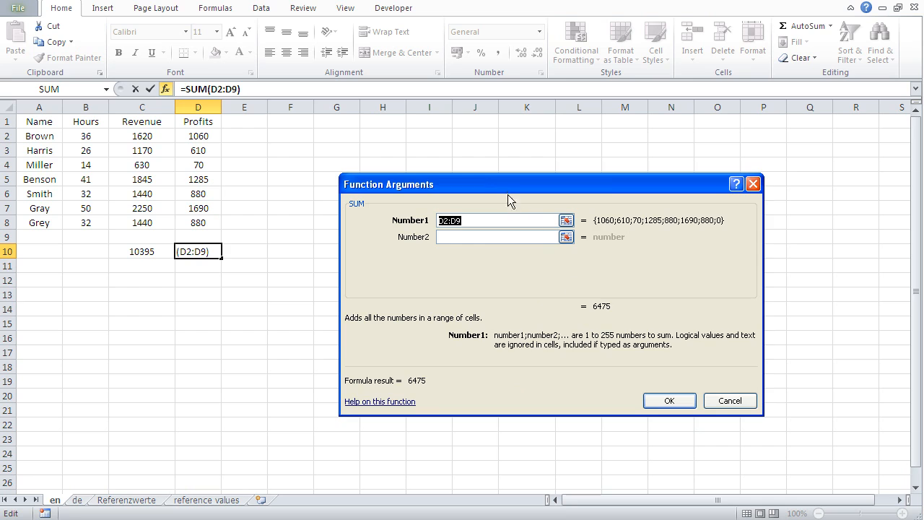
Set the first SUM argument for the Profits total to D2:D8 and accept the function
{"action": "left_click_drag", "start_coordinate": [505, 186], "coordinate": [495, 175]}
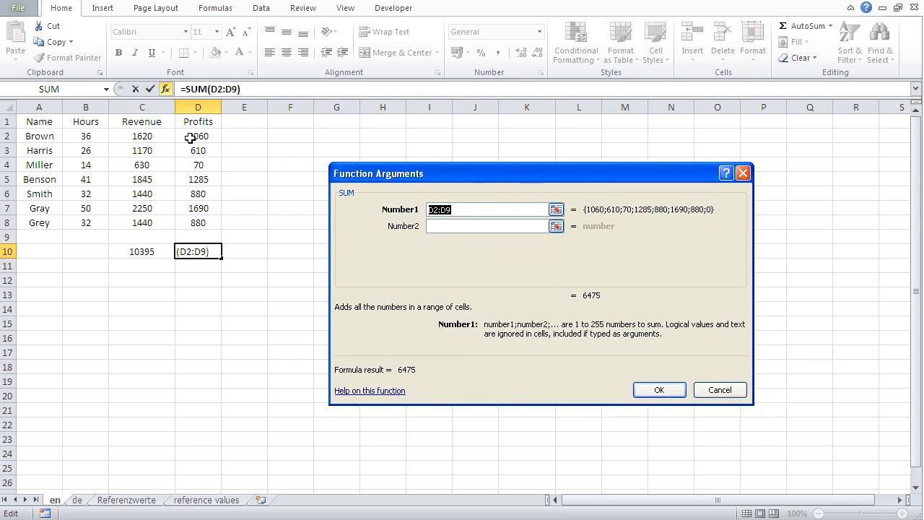
{"action": "left_click_drag", "start_coordinate": [198, 135], "coordinate": [193, 220]}
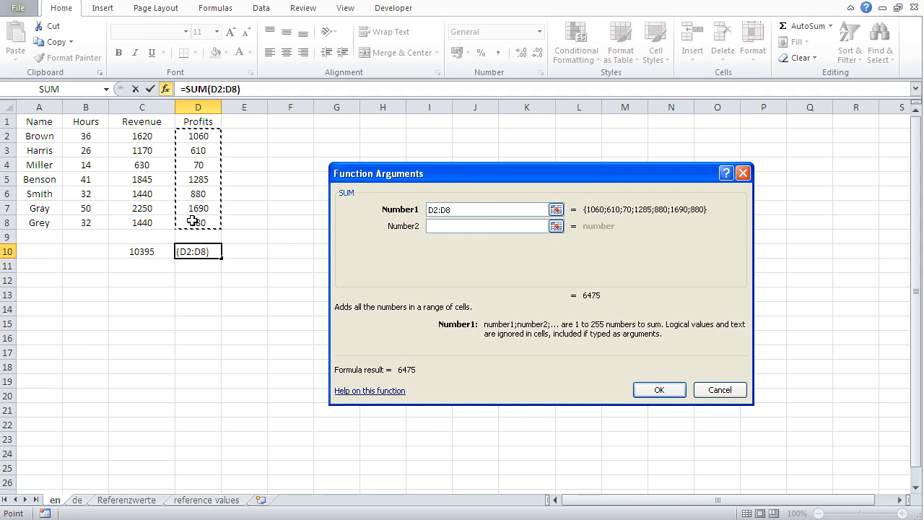
{"action": "left_click", "coordinate": [658, 390]}
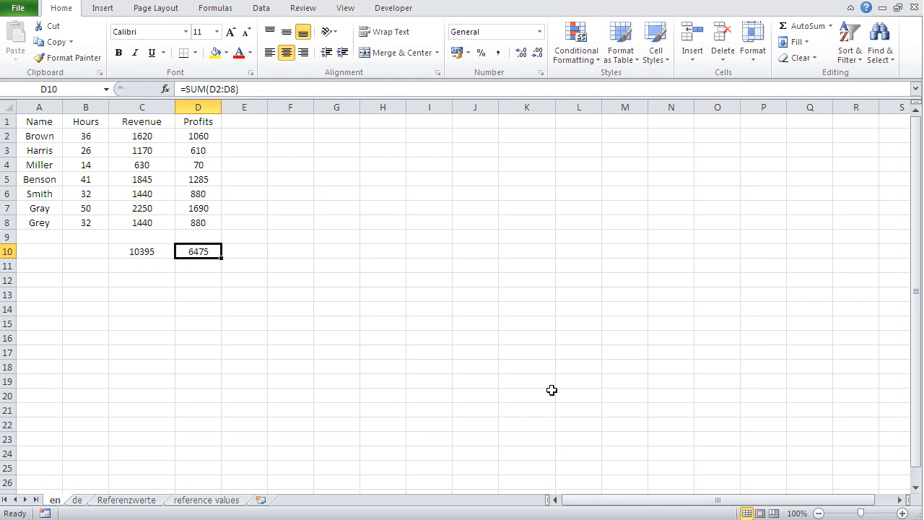
{"action": "left_click", "coordinate": [367, 381]}
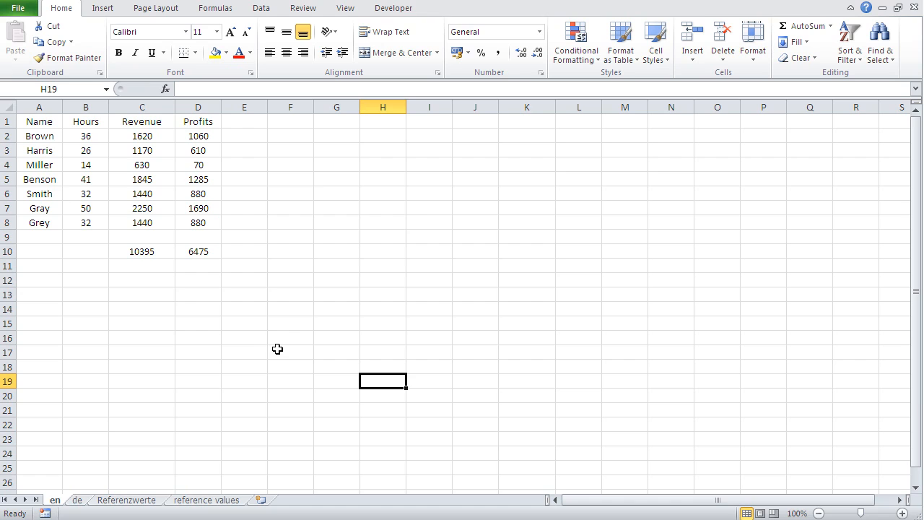
Reopen the function arguments of the Revenue total in C10 and set the summed range to C2:C8
{"action": "left_click", "coordinate": [134, 253]}
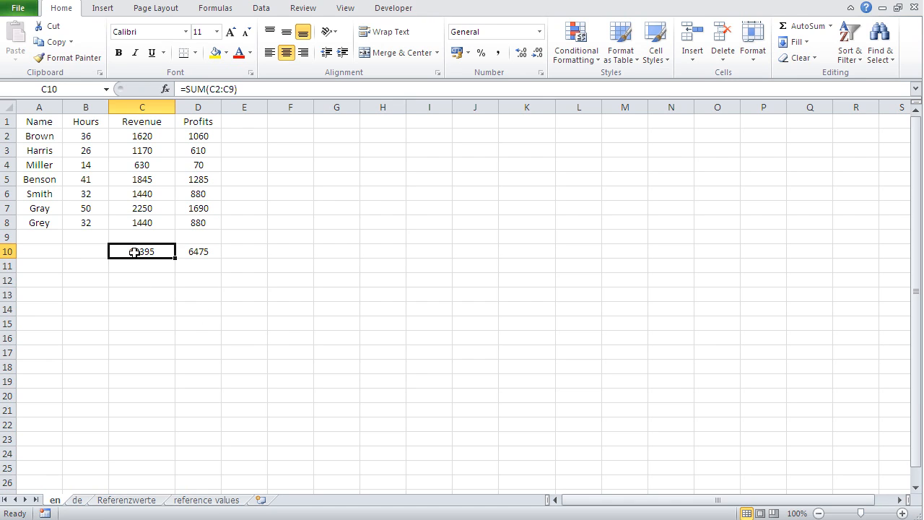
{"action": "left_click", "coordinate": [165, 89]}
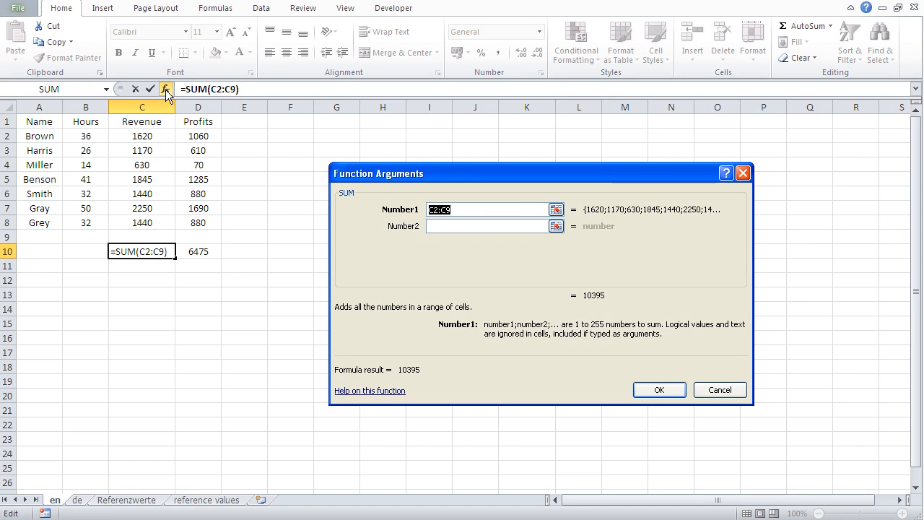
{"action": "left_click_drag", "start_coordinate": [146, 138], "coordinate": [141, 209]}
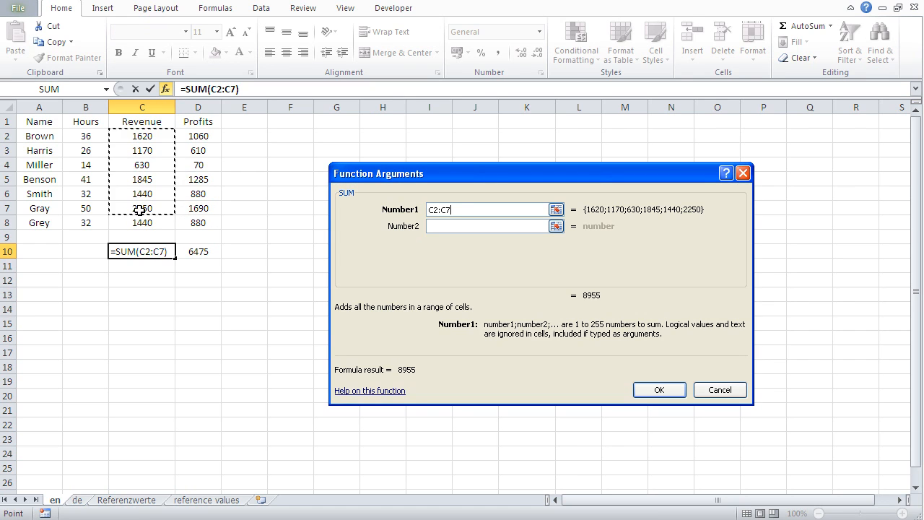
{"action": "left_click_drag", "start_coordinate": [132, 137], "coordinate": [119, 224]}
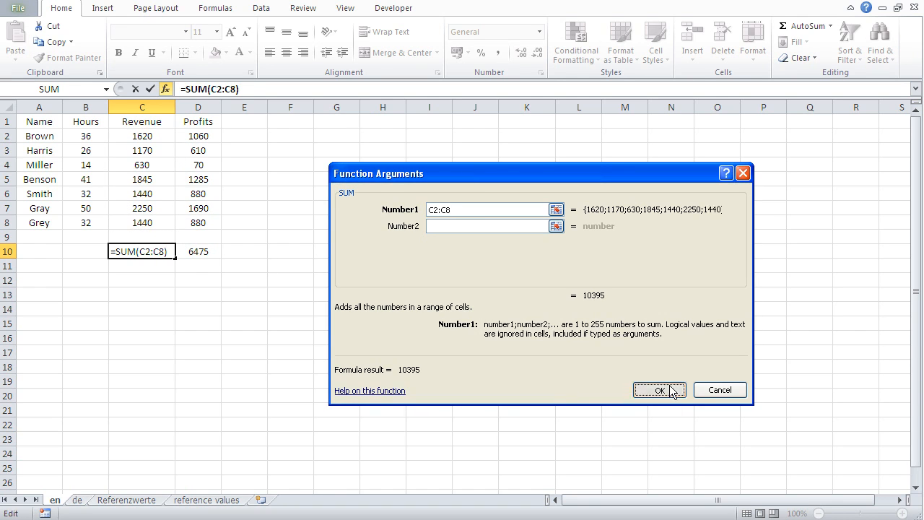
{"action": "left_click", "coordinate": [668, 388]}
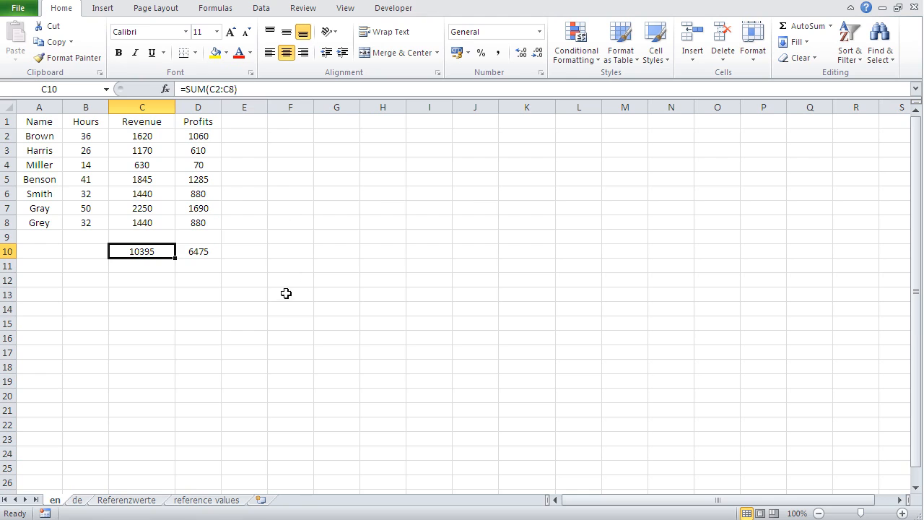
Enter the formula =sum(C2:C8) manually in cell F10, then select the Revenue total in C10
{"action": "left_click", "coordinate": [289, 252]}
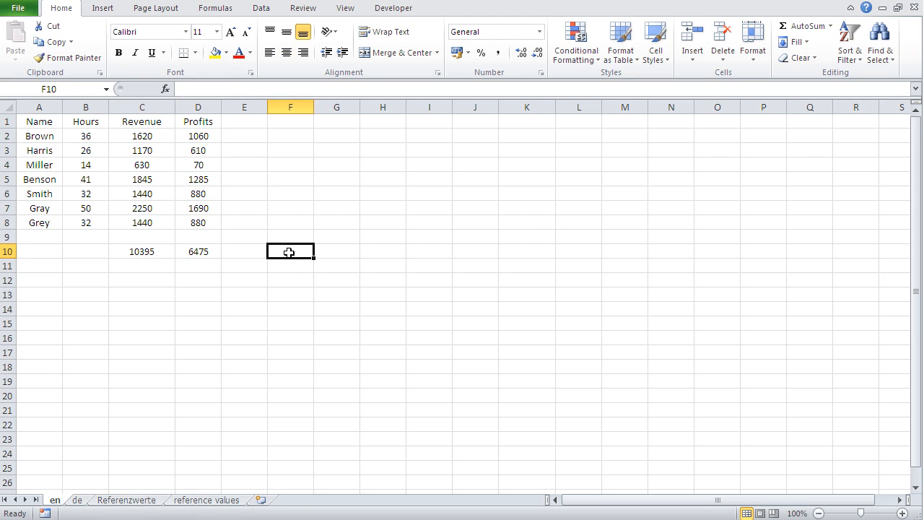
{"action": "type", "text": "="}
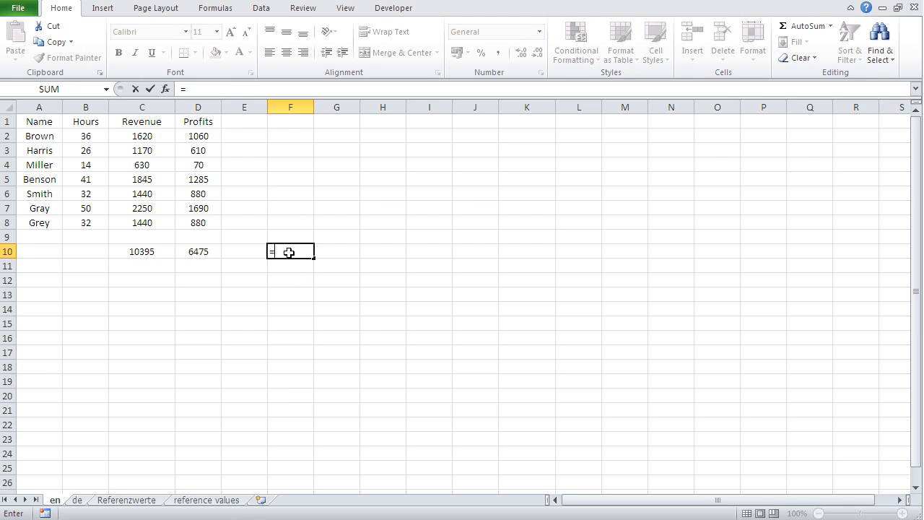
{"action": "type", "text": "sum"}
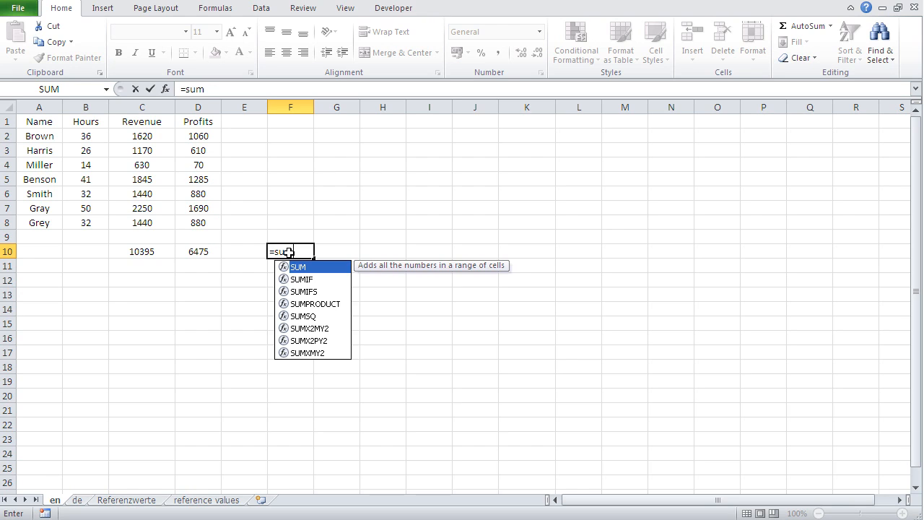
{"action": "type", "text": "("}
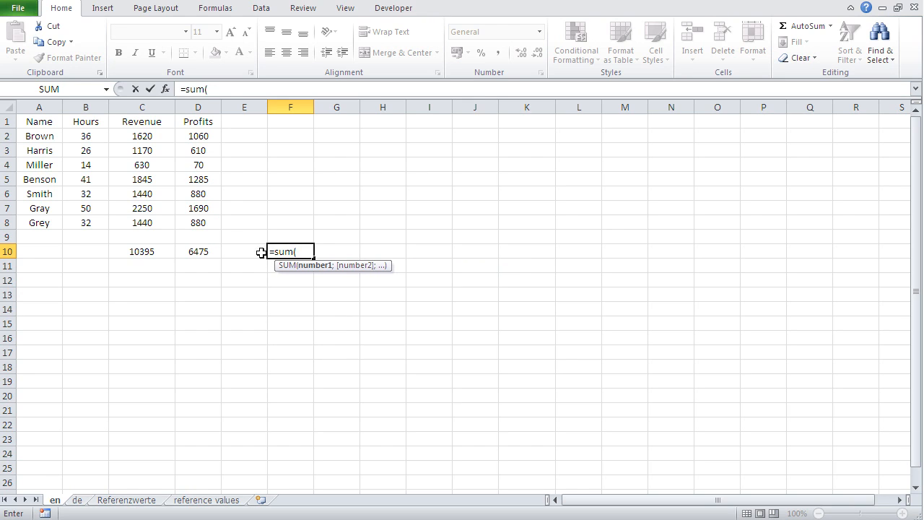
{"action": "left_click_drag", "start_coordinate": [134, 136], "coordinate": [129, 215]}
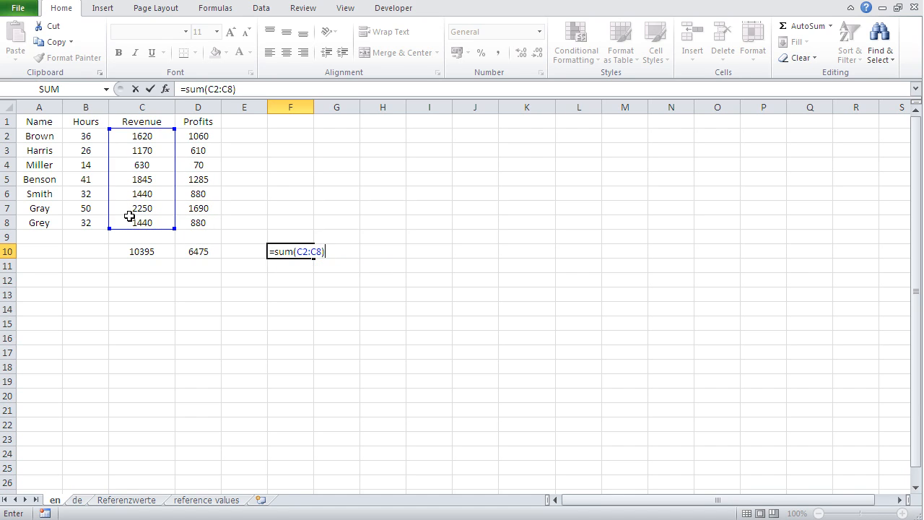
{"action": "key", "text": "Return"}
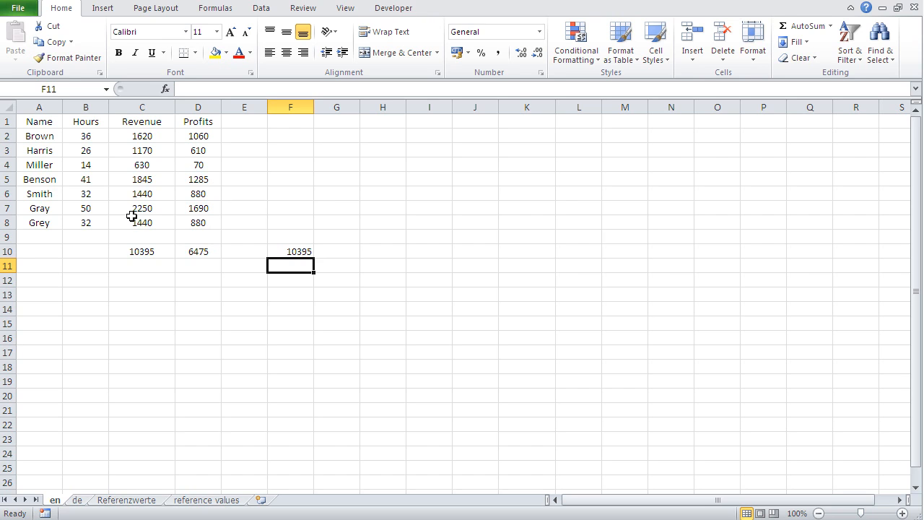
{"action": "left_click", "coordinate": [139, 251]}
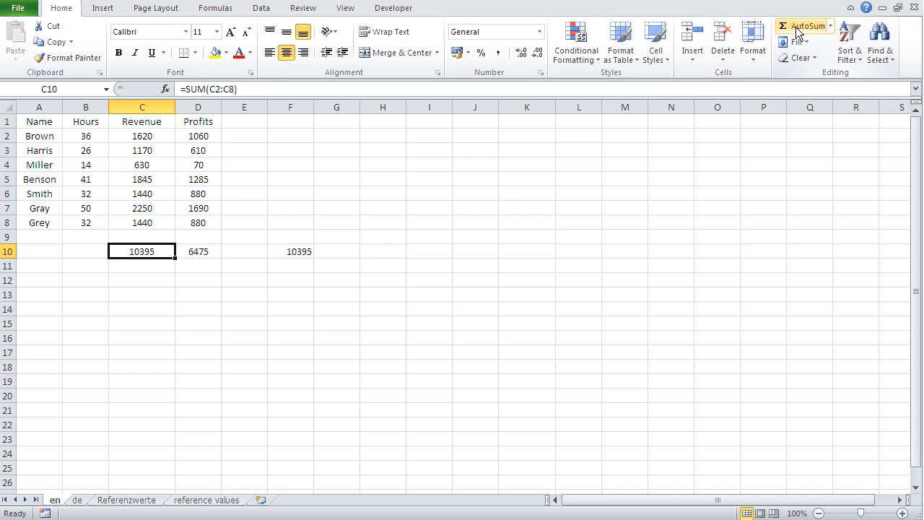
Insert the SUM function into cell H5 from the All function category, totalling the Revenue range C2:C8
{"action": "left_click", "coordinate": [200, 251]}
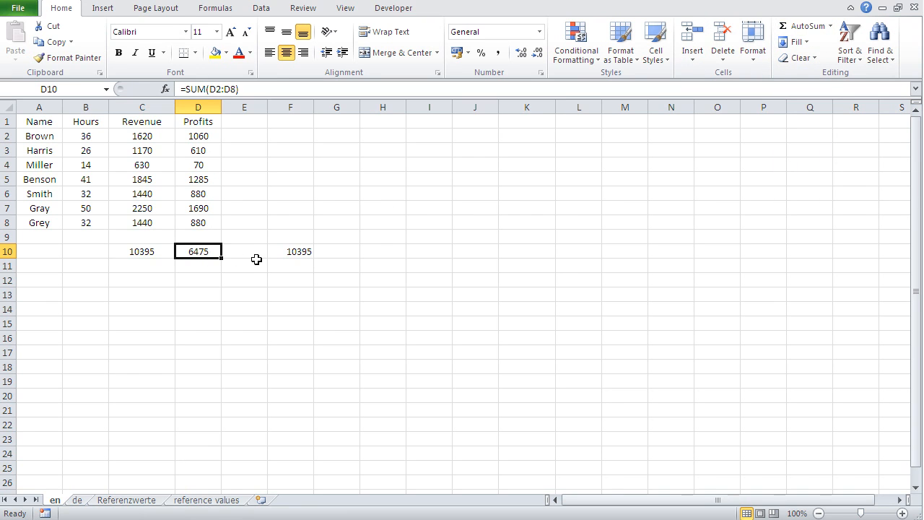
{"action": "left_click", "coordinate": [390, 177]}
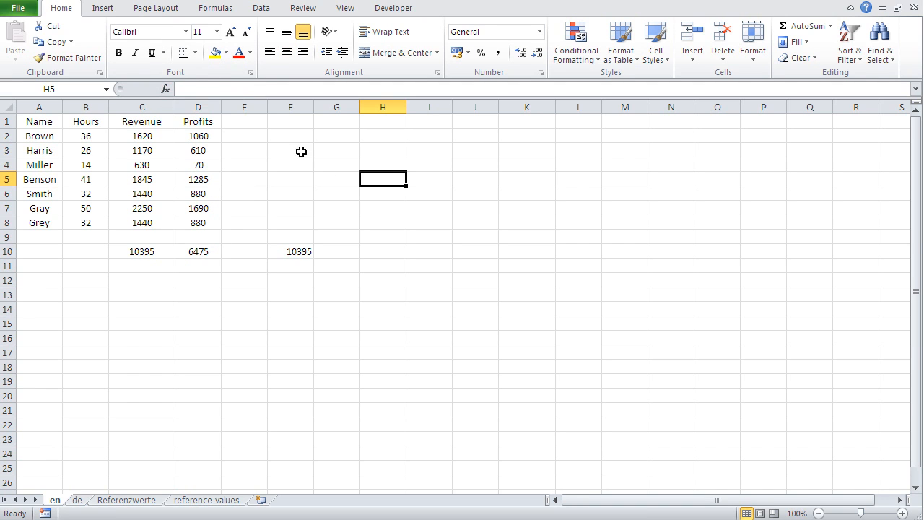
{"action": "left_click", "coordinate": [165, 89]}
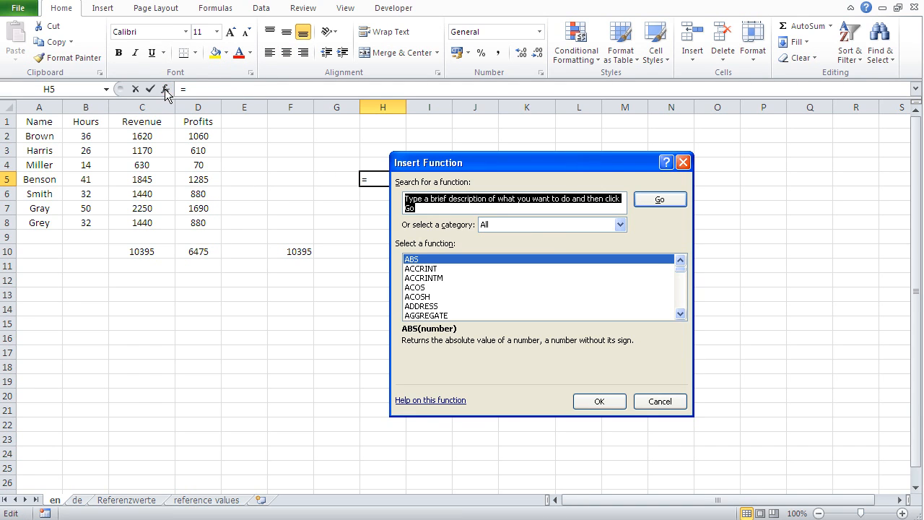
{"action": "left_click", "coordinate": [547, 225]}
{"action": "left_click", "coordinate": [538, 247]}
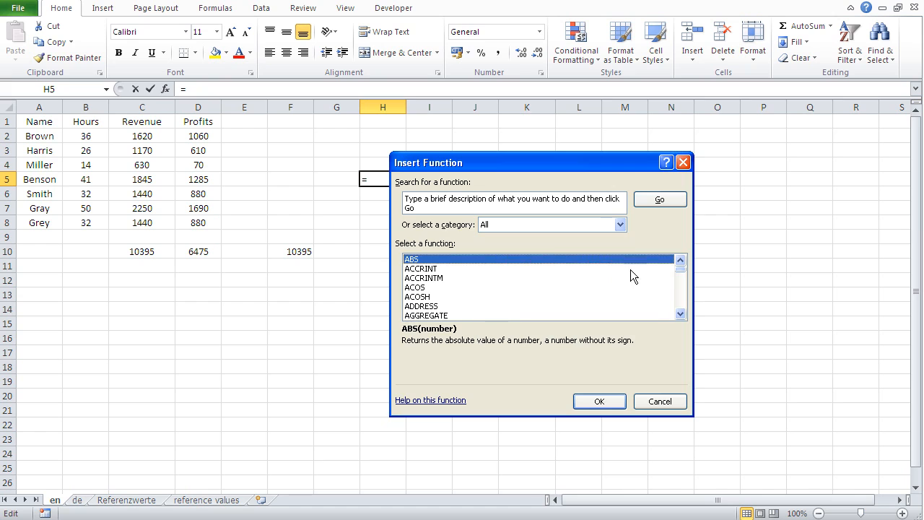
{"action": "left_click_drag", "start_coordinate": [681, 272], "coordinate": [681, 301]}
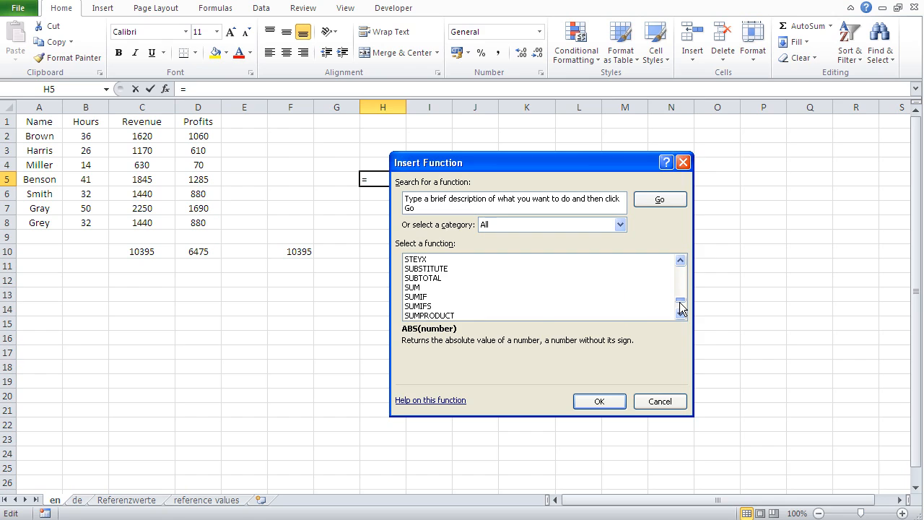
{"action": "left_click", "coordinate": [413, 289]}
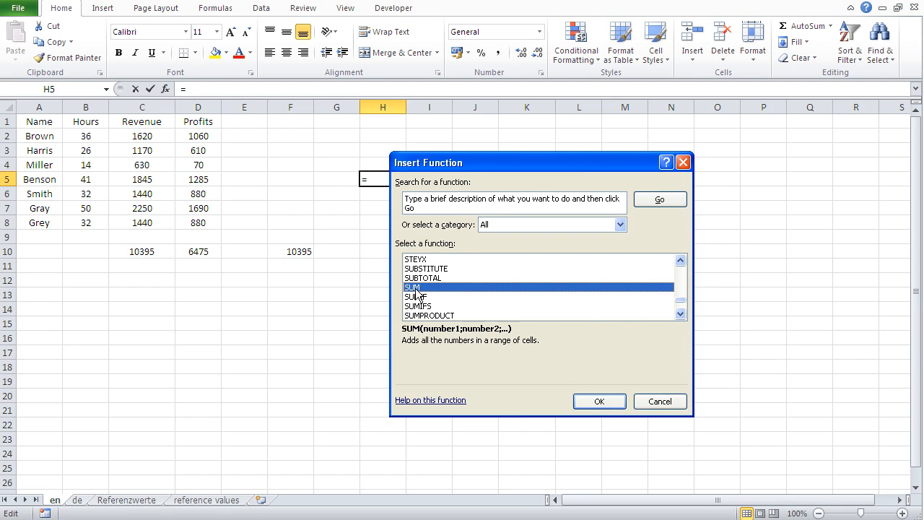
{"action": "double_click", "coordinate": [415, 288]}
{"action": "left_click_drag", "start_coordinate": [145, 141], "coordinate": [143, 224]}
{"action": "left_click", "coordinate": [658, 390]}
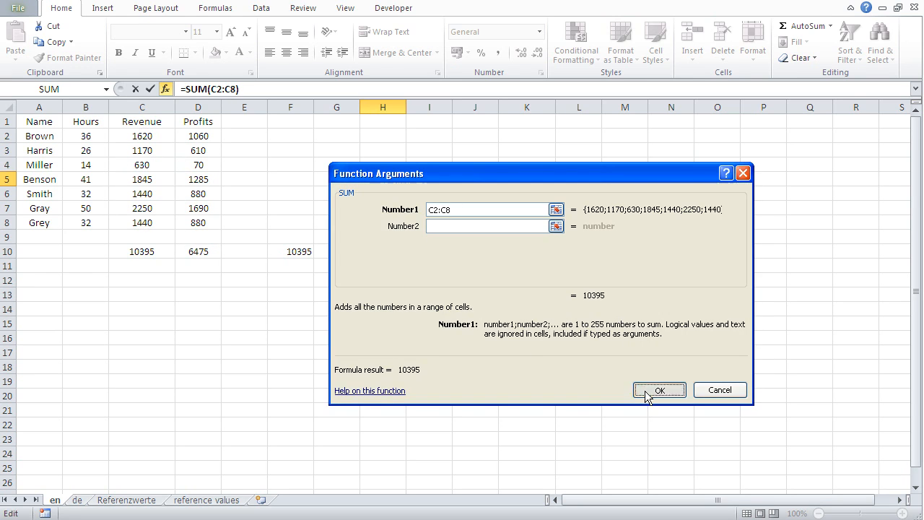
Enter the formula =sum(D2:D8) manually in cell H10 to total the Profits column
{"action": "left_click", "coordinate": [378, 252]}
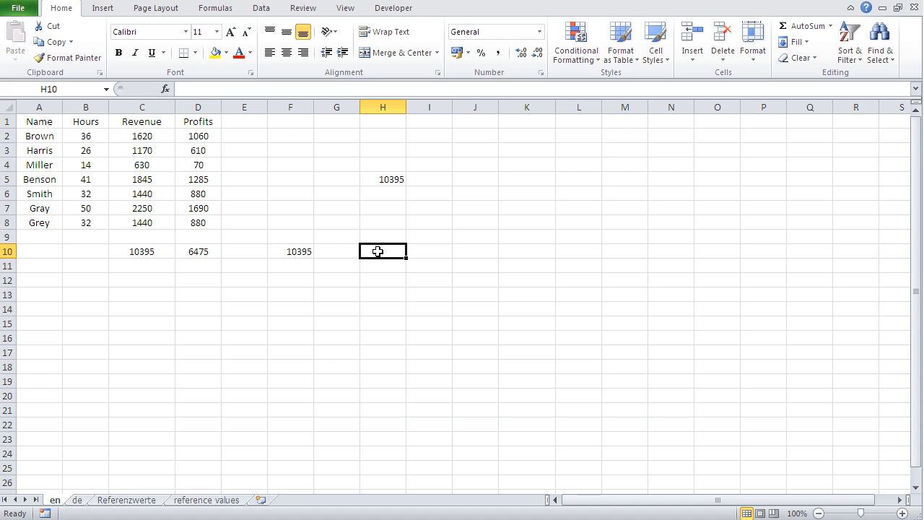
{"action": "type", "text": "=sum("}
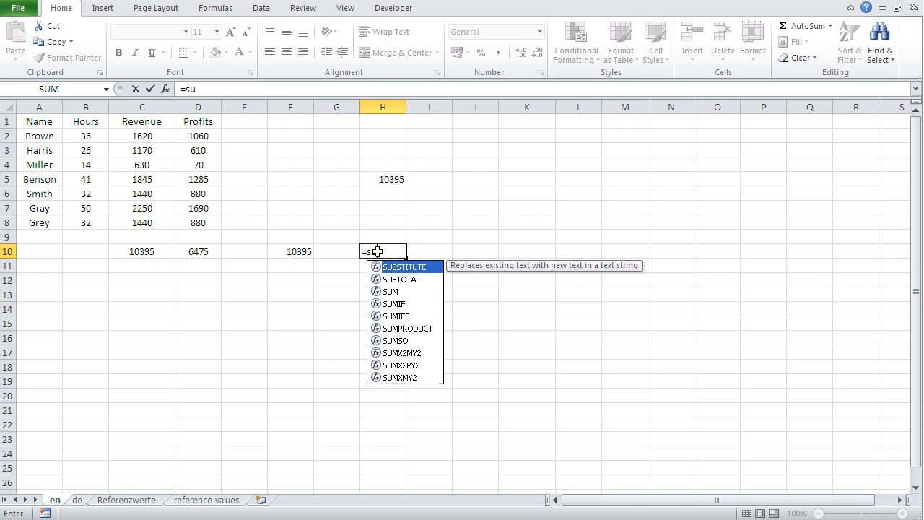
{"action": "left_click_drag", "start_coordinate": [190, 135], "coordinate": [188, 222]}
{"action": "type", "text": ")"}
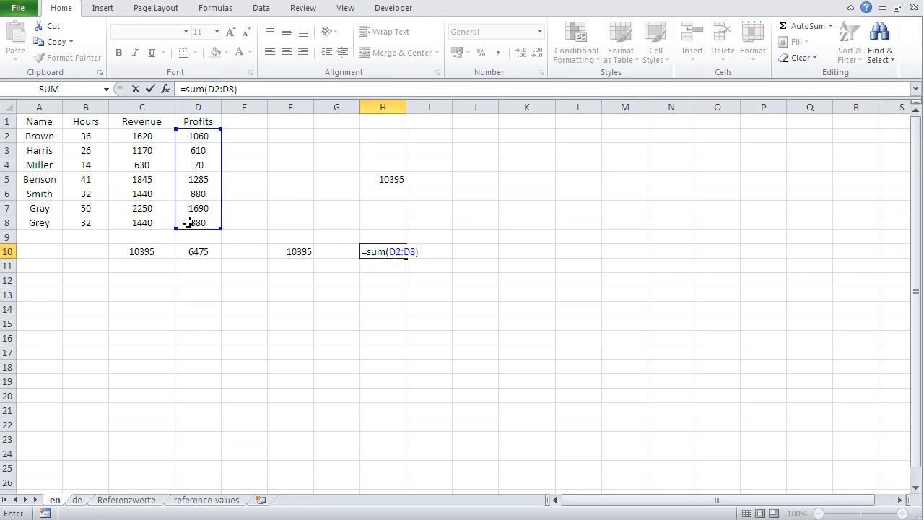
{"action": "key", "text": "Return"}
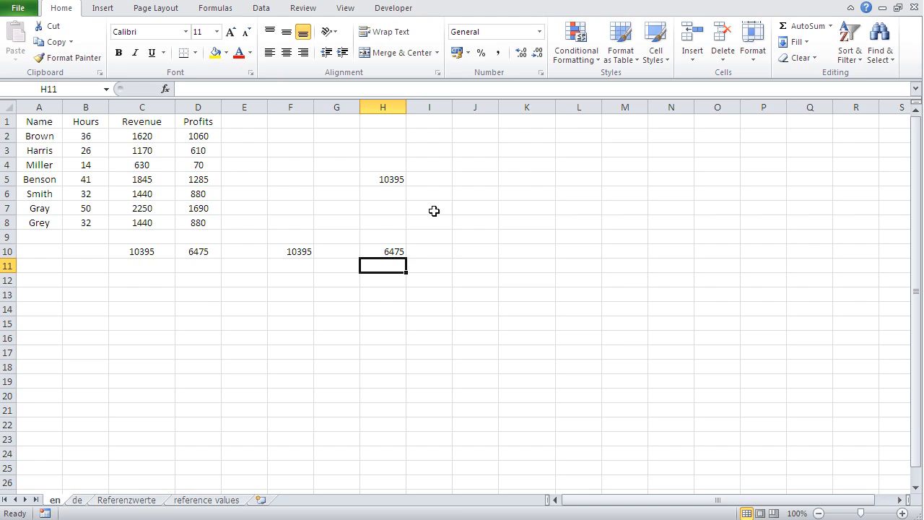
Delete the contents of C10:H11 and the total in cell H5
{"action": "left_click_drag", "start_coordinate": [134, 249], "coordinate": [403, 257]}
{"action": "key", "text": "Delete"}
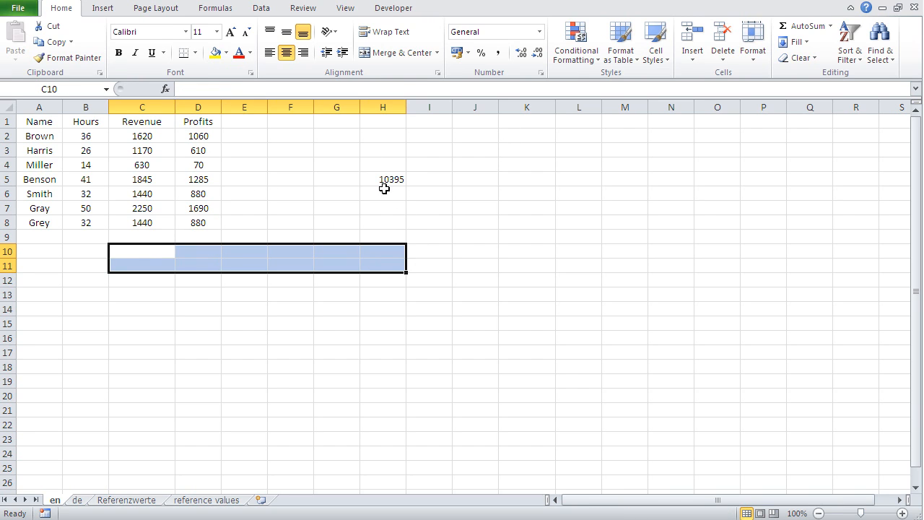
{"action": "left_click", "coordinate": [381, 181]}
{"action": "key", "text": "Delete"}
Enter the labels Sum, Count and CountA in cells J2 to J4
{"action": "left_click", "coordinate": [470, 137]}
{"action": "type", "text": "Sum"}
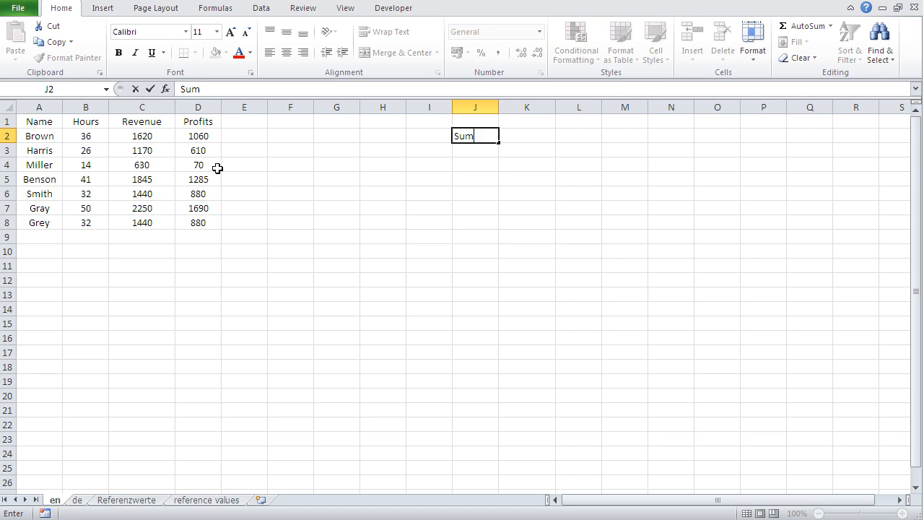
{"action": "key", "text": "Return"}
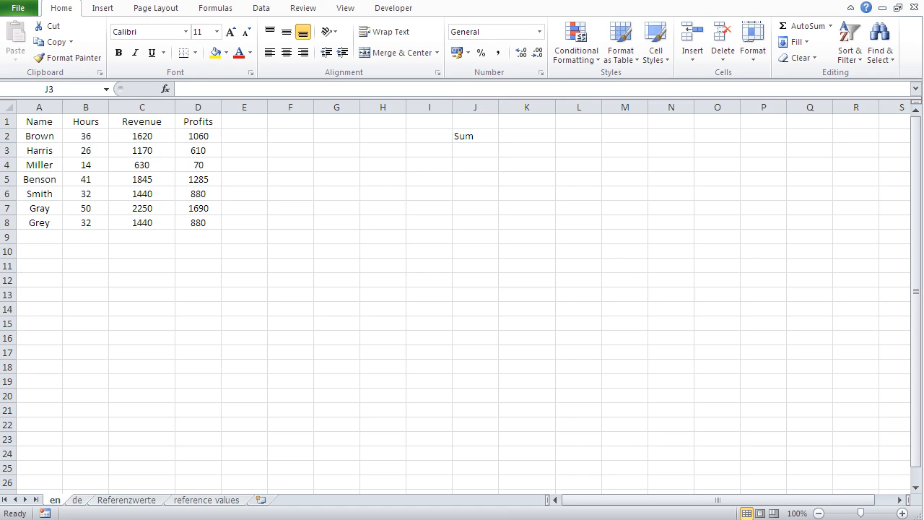
{"action": "left_click", "coordinate": [470, 156]}
{"action": "type", "text": "Count"}
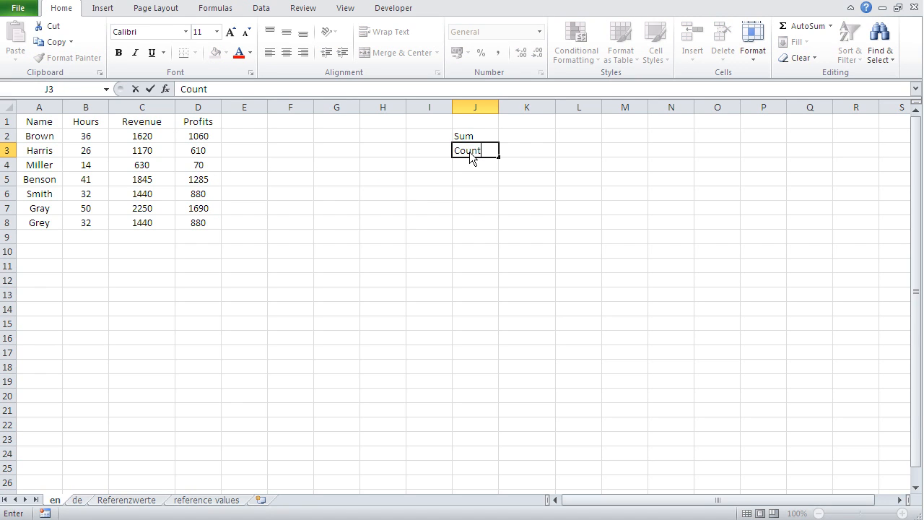
{"action": "key", "text": "Return"}
{"action": "type", "text": "Cou"}
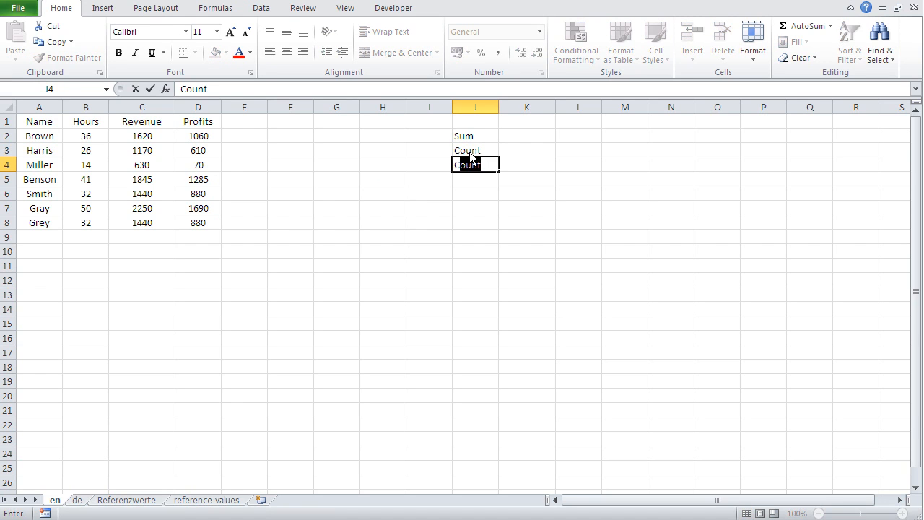
{"action": "type", "text": "ntA"}
{"action": "key", "text": "Return"}
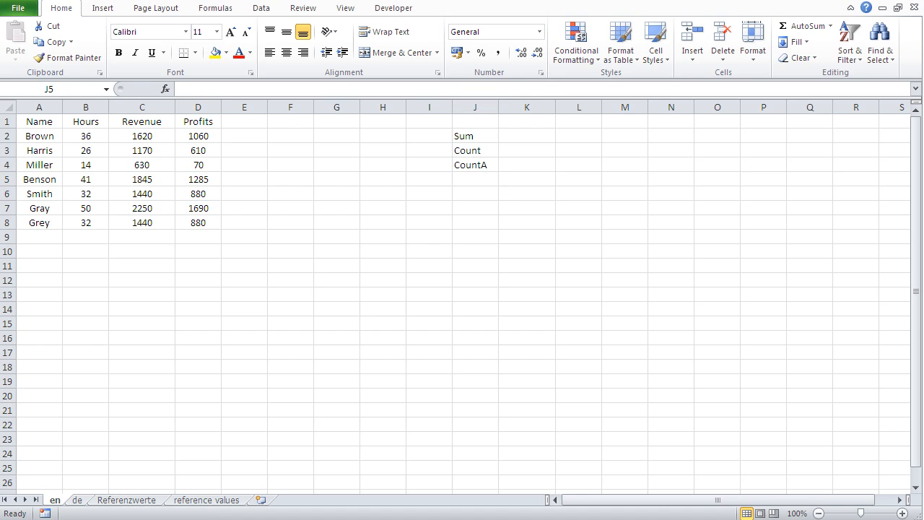
Add the labels Max, Min and Average in cells J5 to J7
{"action": "type", "text": "Max"}
{"action": "key", "text": "Return"}
{"action": "type", "text": "Min"}
{"action": "key", "text": "Return"}
{"action": "type", "text": "Average"}
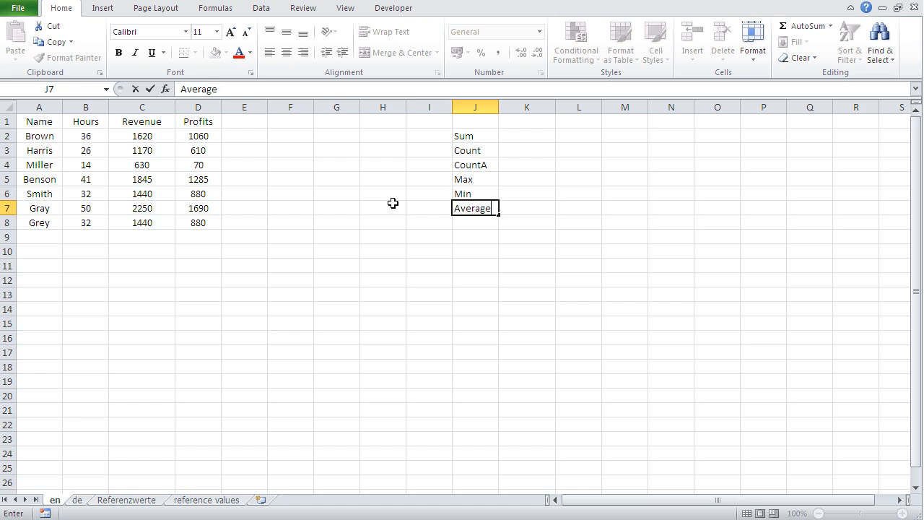
{"action": "key", "text": "Return"}
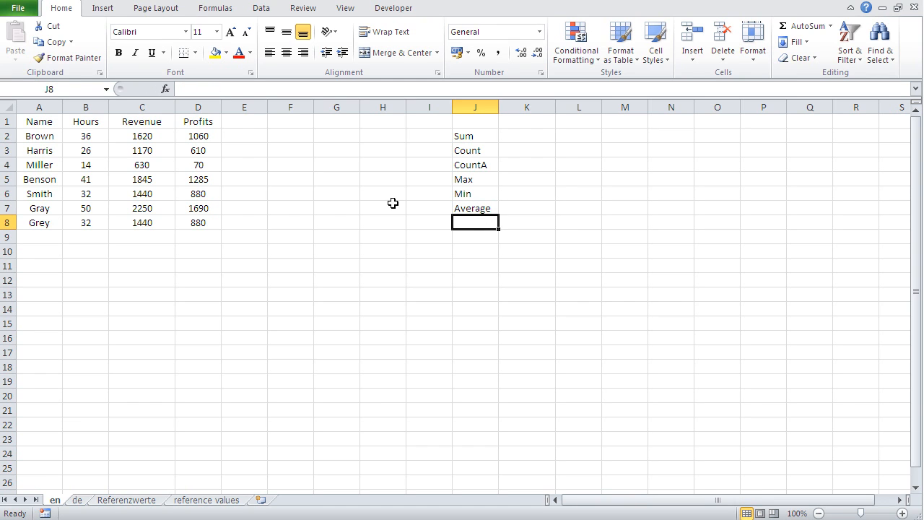
Enter the formula =sum(B2:B8) in cell K2 to total the Hours column
{"action": "left_click", "coordinate": [531, 136]}
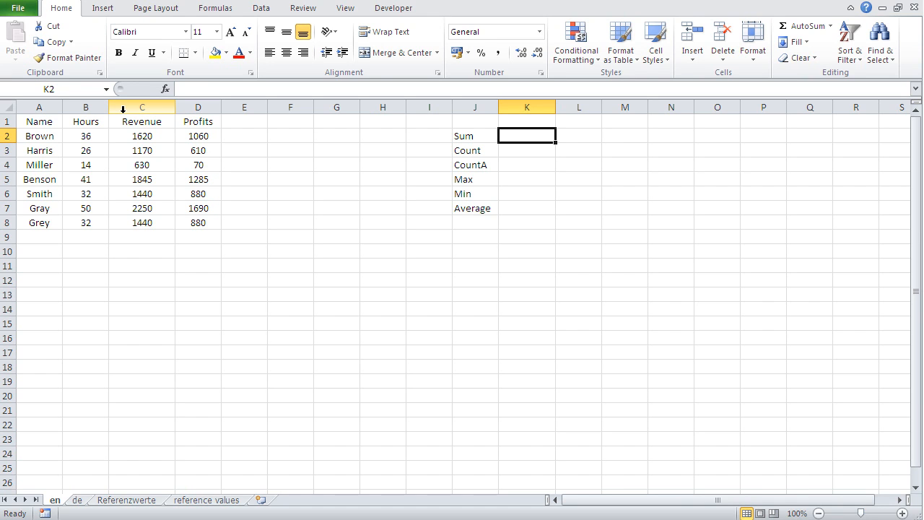
{"action": "type", "text": "=sum("}
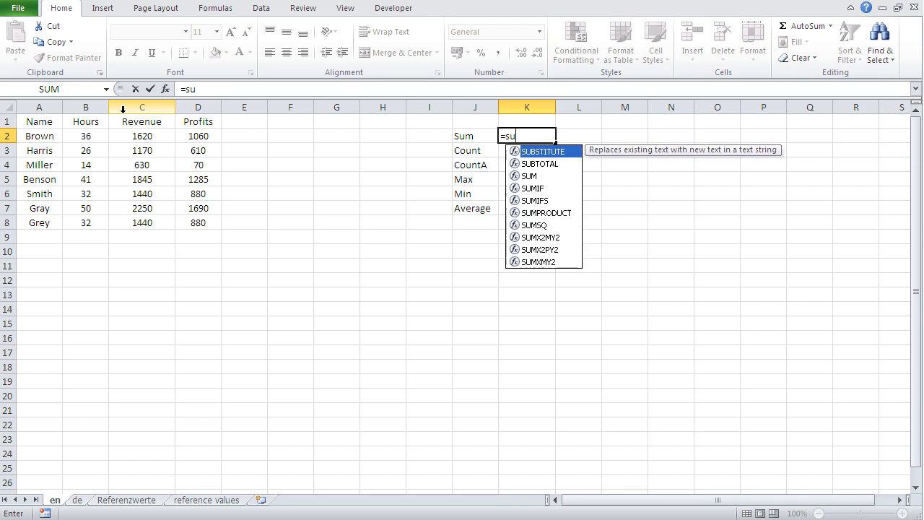
{"action": "left_click", "coordinate": [79, 136]}
{"action": "left_click_drag", "start_coordinate": [80, 136], "coordinate": [79, 222]}
{"action": "type", "text": ")"}
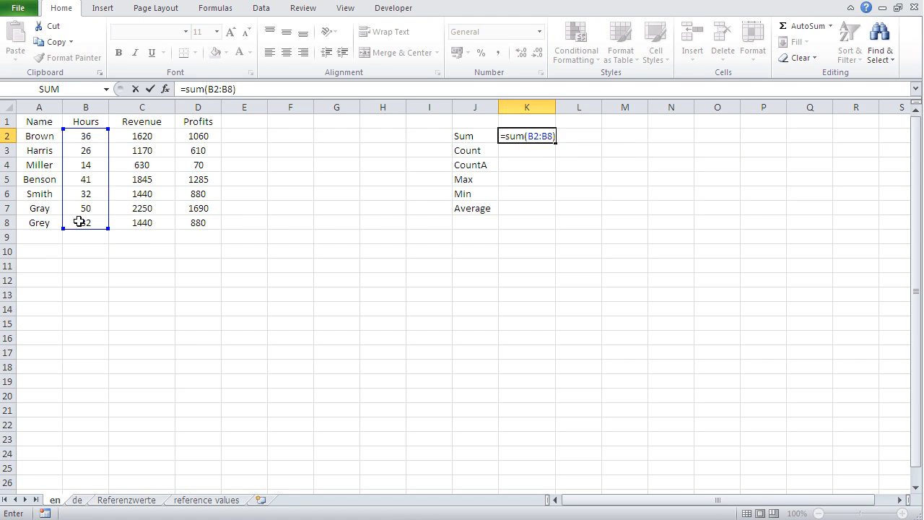
{"action": "key", "text": "Return"}
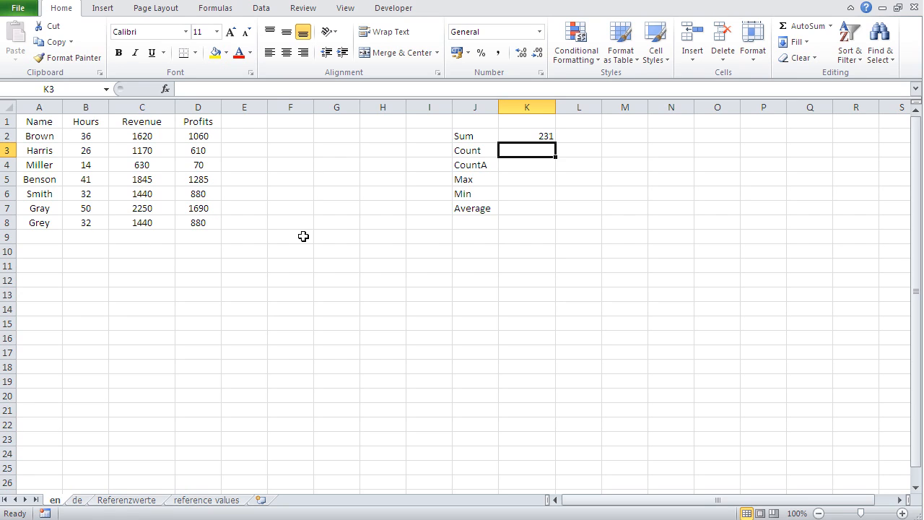
Insert the COUNT function into cell K3 from the function list, with B1:B8 as its first value
{"action": "left_click", "coordinate": [165, 90]}
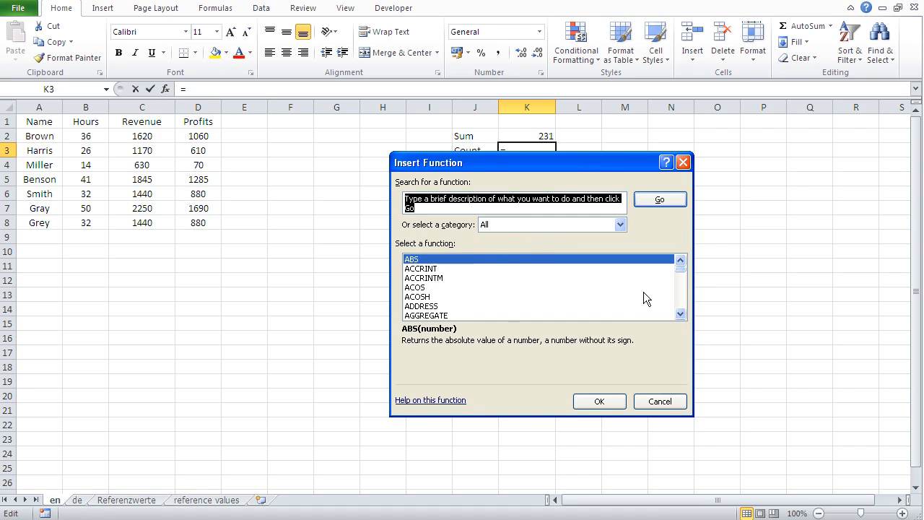
{"action": "left_click", "coordinate": [679, 313]}
{"action": "left_click", "coordinate": [679, 314]}
{"action": "left_click_drag", "start_coordinate": [679, 313], "coordinate": [679, 315]}
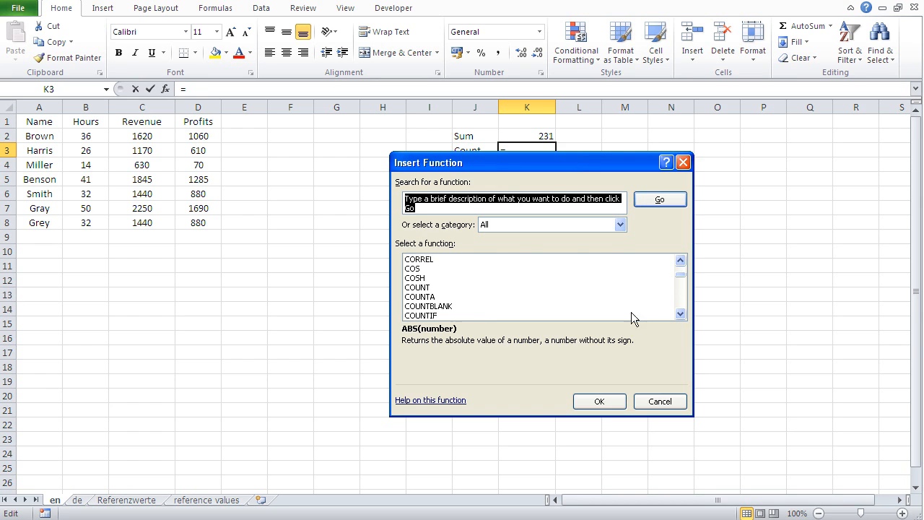
{"action": "left_click", "coordinate": [411, 288]}
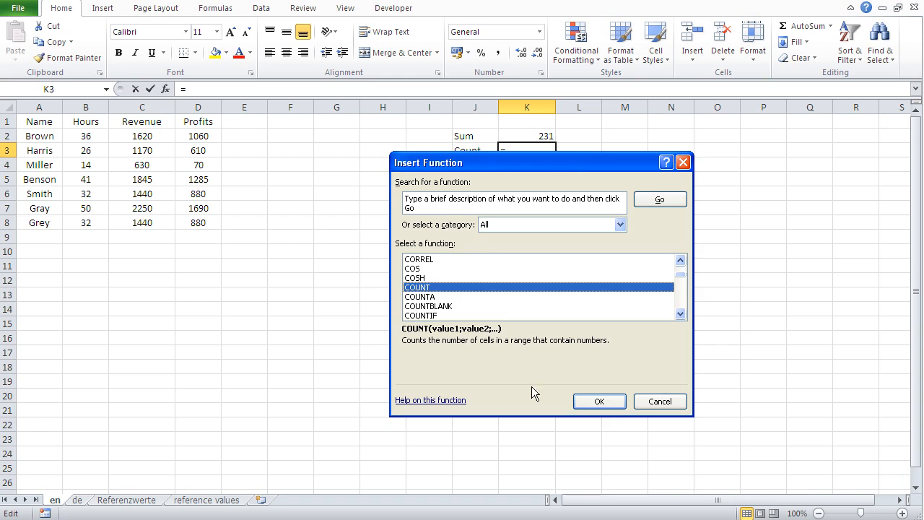
{"action": "left_click", "coordinate": [600, 401]}
{"action": "left_click_drag", "start_coordinate": [87, 121], "coordinate": [80, 224]}
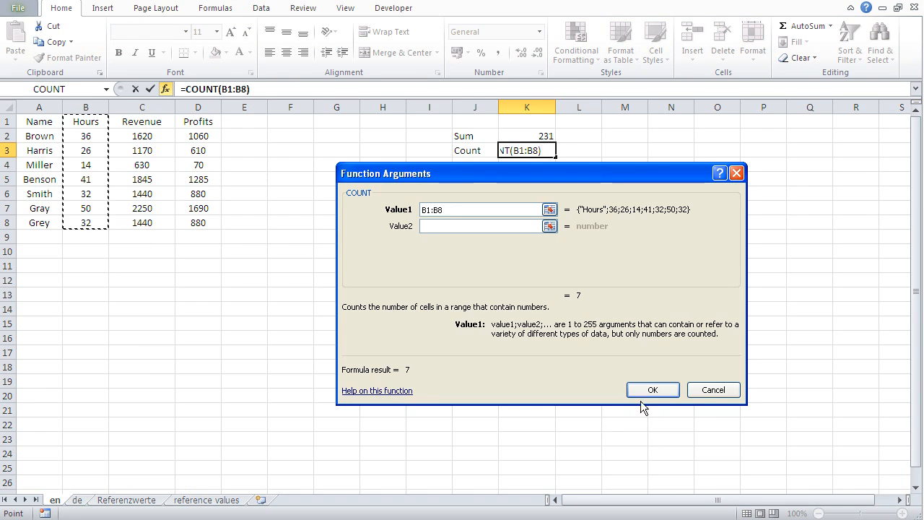
{"action": "left_click", "coordinate": [650, 391]}
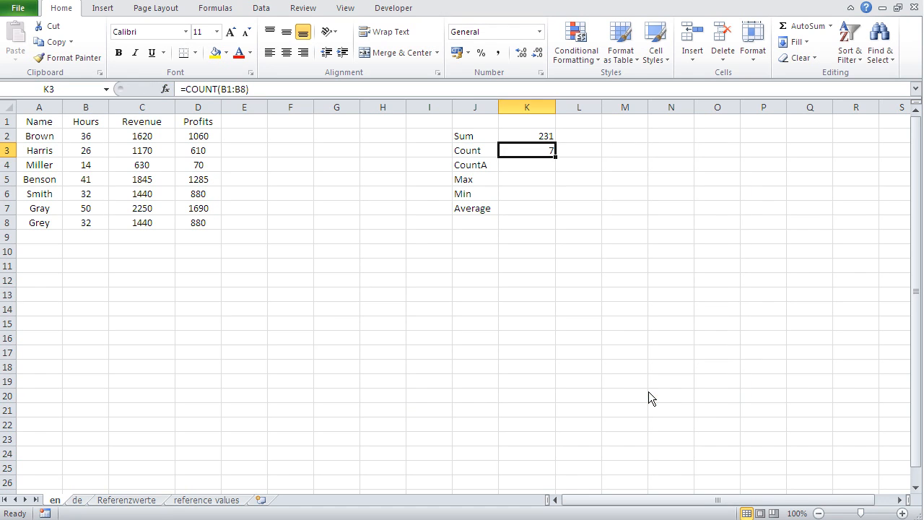
Insert the COUNTA function into cell K4 from the function list, with B1:B8 as its first value
{"action": "left_click", "coordinate": [532, 167]}
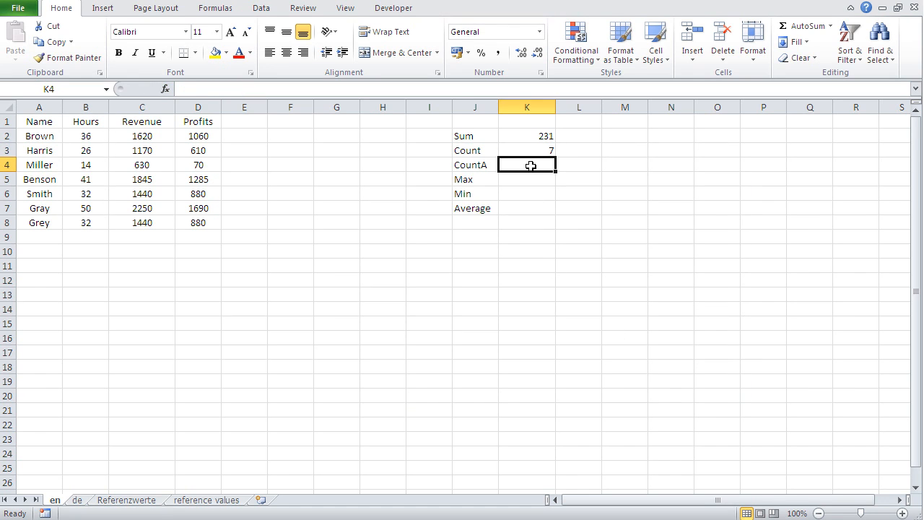
{"action": "left_click", "coordinate": [166, 89]}
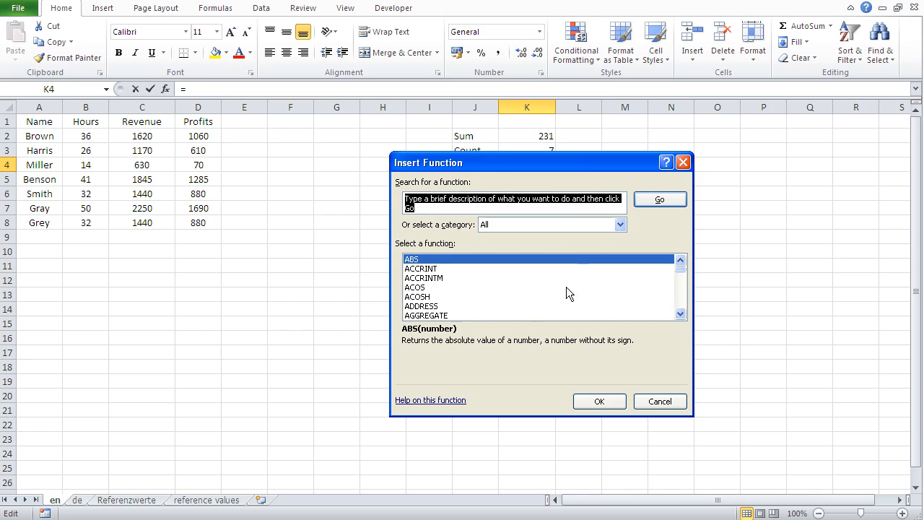
{"action": "left_click_drag", "start_coordinate": [677, 270], "coordinate": [678, 275]}
{"action": "left_click", "coordinate": [680, 313]}
{"action": "left_click", "coordinate": [680, 313]}
{"action": "left_click", "coordinate": [680, 314]}
{"action": "left_click", "coordinate": [680, 314]}
{"action": "left_click", "coordinate": [680, 314]}
{"action": "left_click", "coordinate": [680, 313]}
{"action": "left_click", "coordinate": [680, 314]}
{"action": "left_click", "coordinate": [419, 297]}
{"action": "left_click", "coordinate": [600, 402]}
{"action": "left_click_drag", "start_coordinate": [98, 125], "coordinate": [87, 219]}
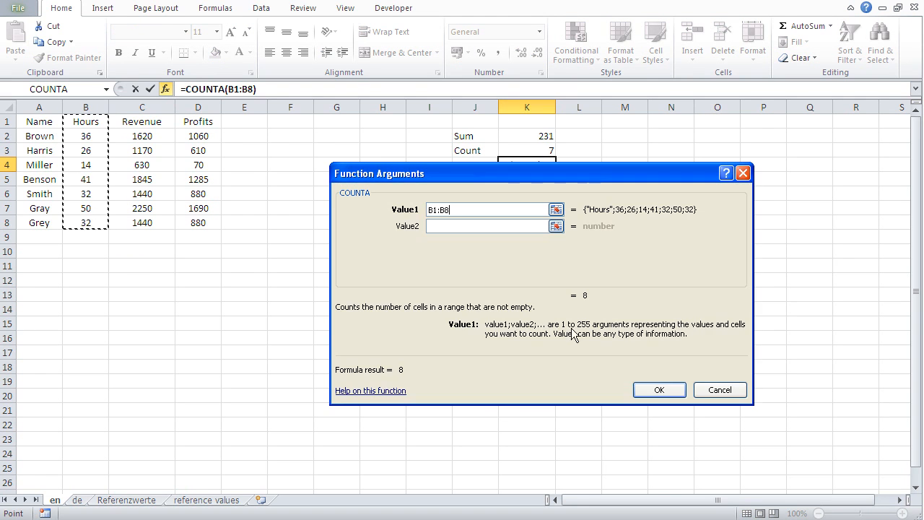
{"action": "left_click", "coordinate": [664, 390]}
{"action": "left_click", "coordinate": [596, 351]}
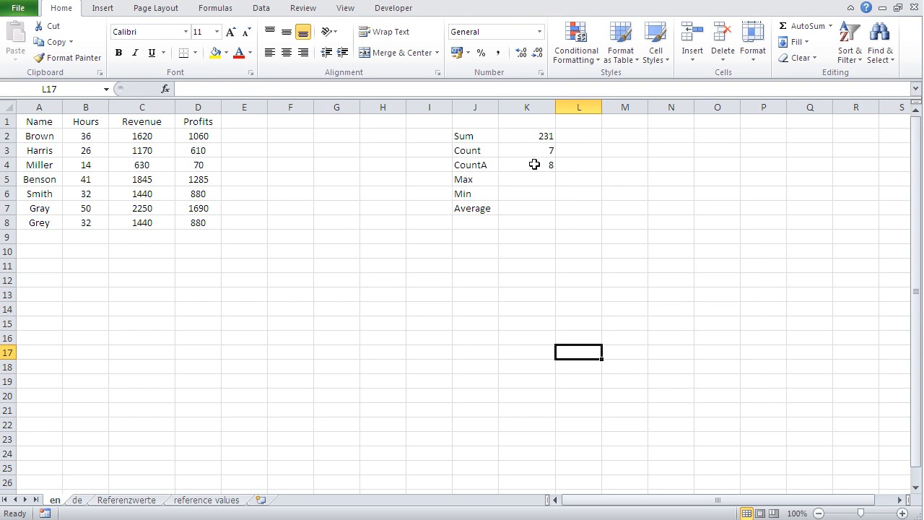
Open the COUNT formula in K3 to examine which cells it refers to, then leave it as is
{"action": "left_click", "coordinate": [513, 151]}
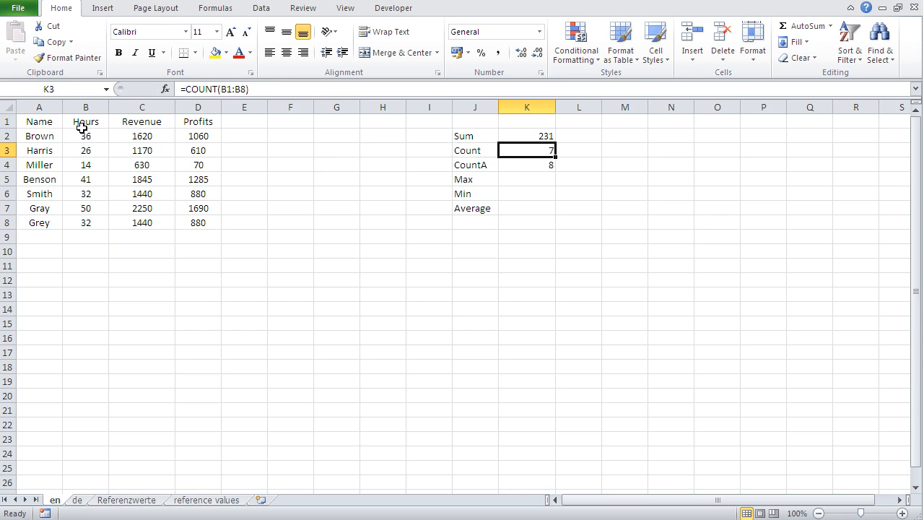
{"action": "left_click", "coordinate": [268, 87]}
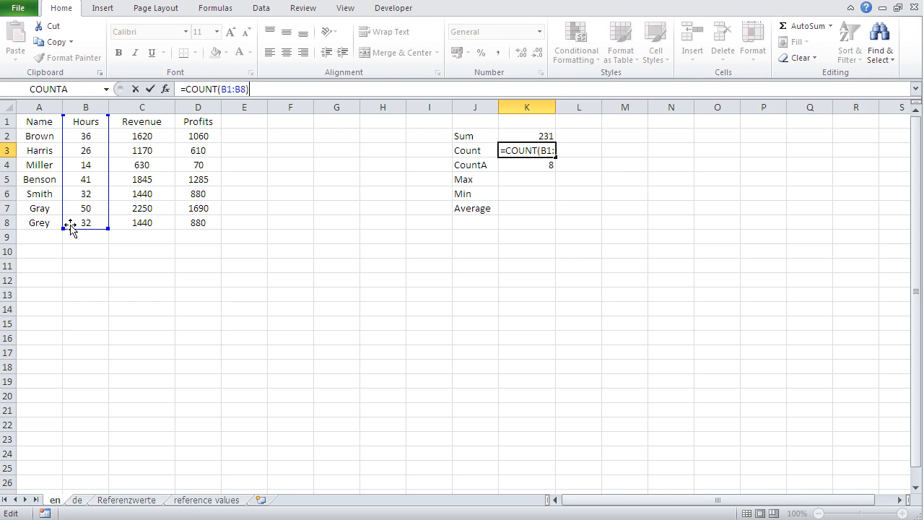
{"action": "key", "text": "Return"}
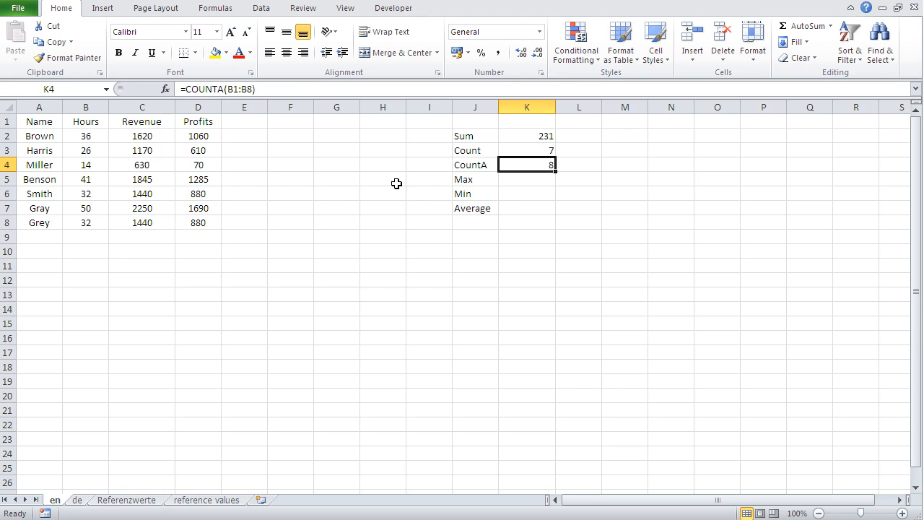
Open the COUNTA formula in K4 and the COUNT formula in K3 to compare the cells they refer to, leaving both as they are
{"action": "left_click", "coordinate": [263, 86]}
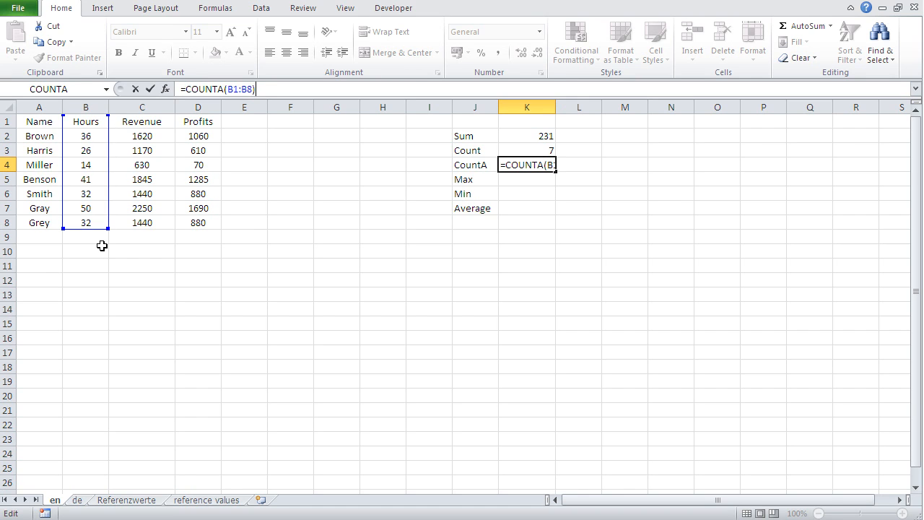
{"action": "key", "text": "Return"}
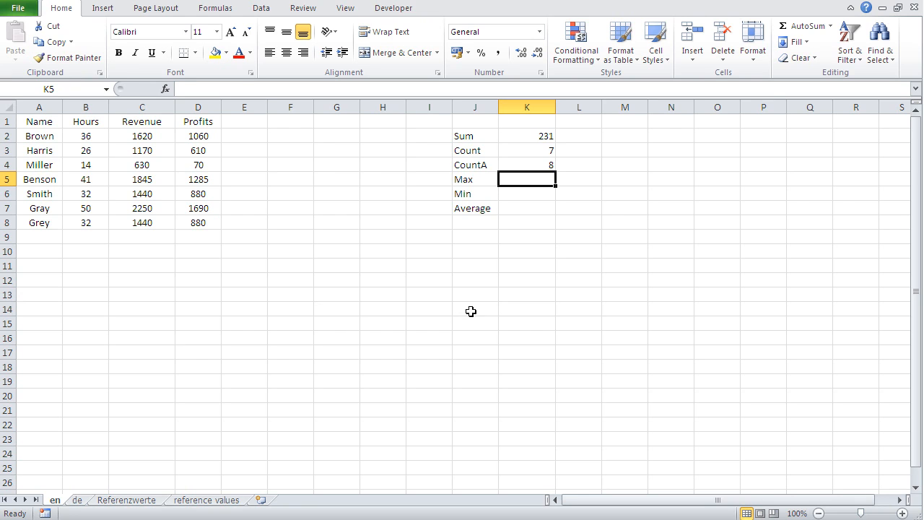
{"action": "left_click", "coordinate": [533, 149]}
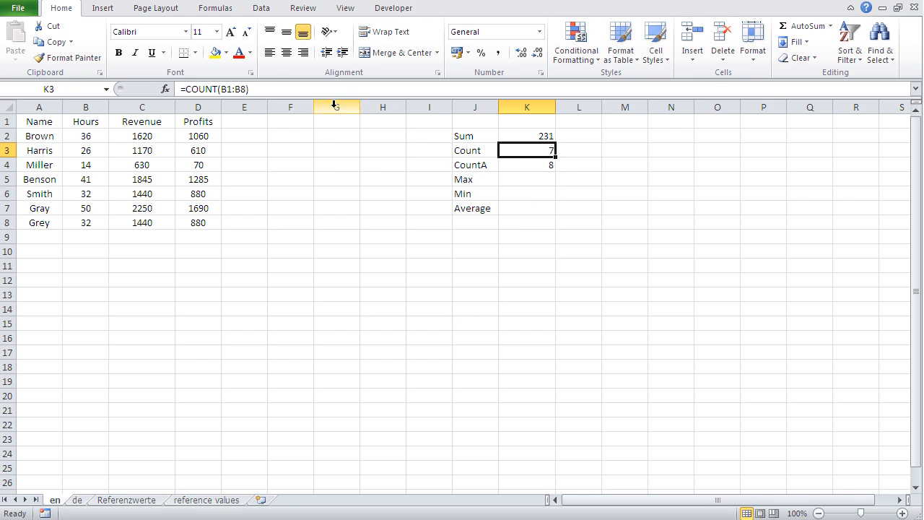
{"action": "left_click", "coordinate": [254, 87]}
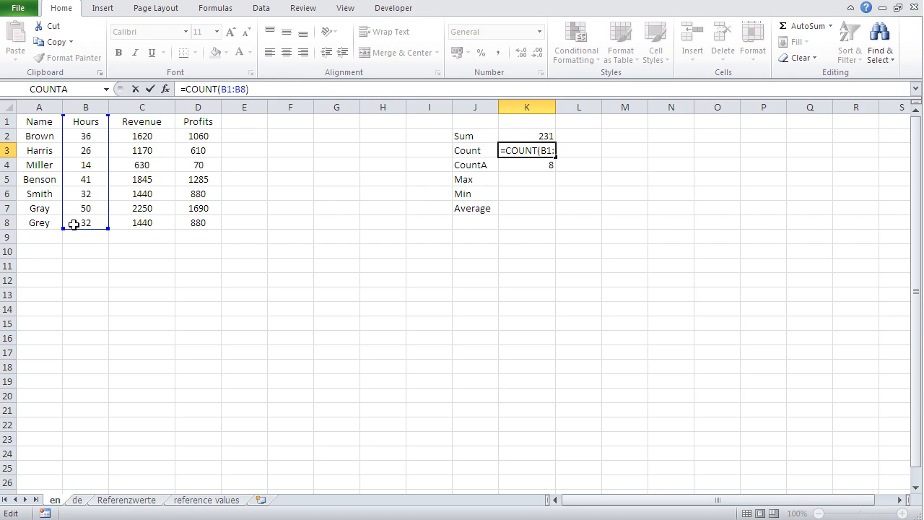
{"action": "key", "text": "Return"}
Add an entry in row 9 of the table with a new person's surname under Name and 45 under Hours
{"action": "left_click", "coordinate": [40, 239]}
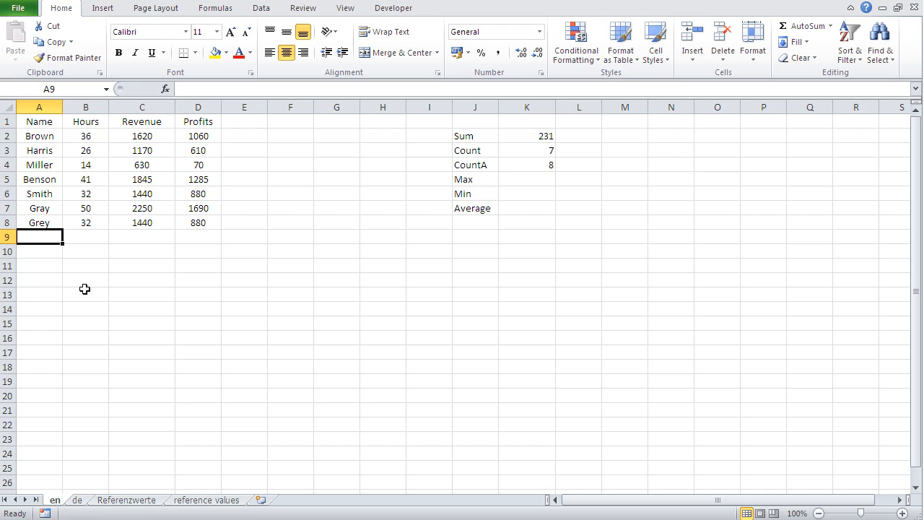
{"action": "type", "text": "Harvey"}
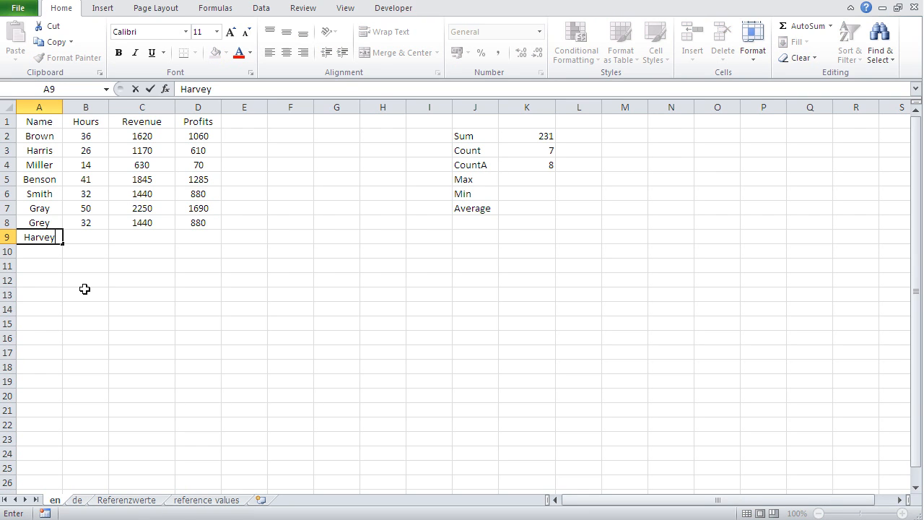
{"action": "key", "text": "Tab"}
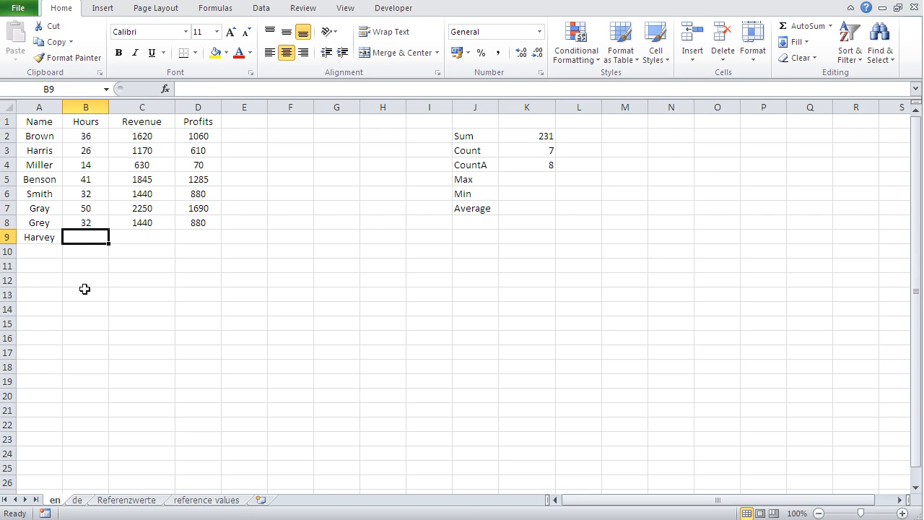
{"action": "type", "text": "45"}
{"action": "key", "text": "Return"}
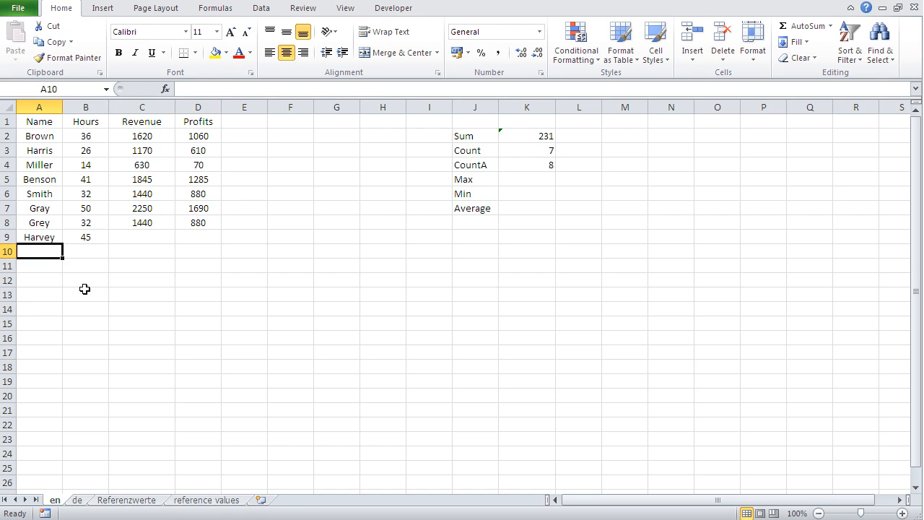
Open the COUNT formula in K3 to examine whether its range includes the new row 9, leaving it as is
{"action": "left_click", "coordinate": [532, 150]}
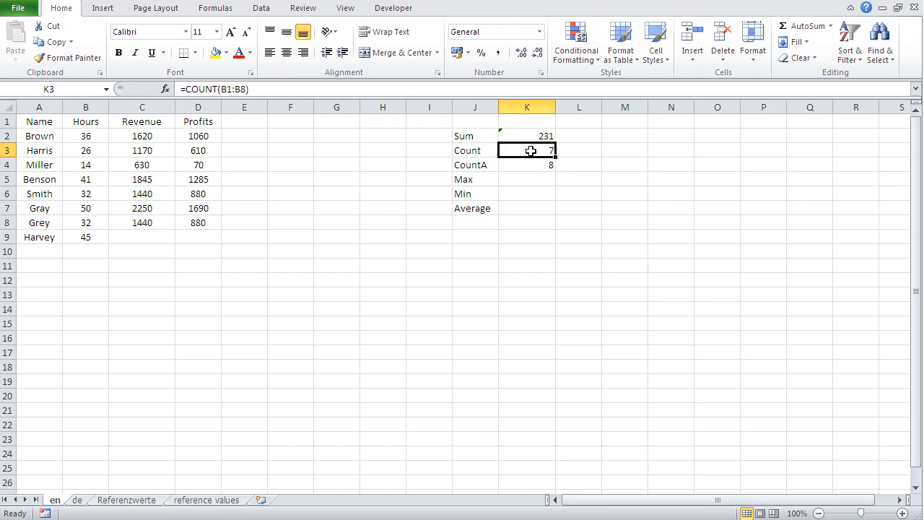
{"action": "left_click", "coordinate": [282, 89]}
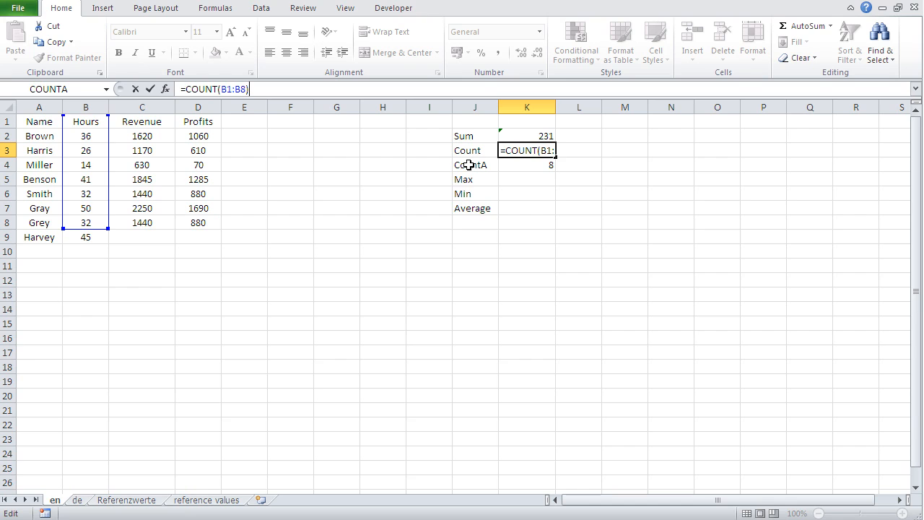
{"action": "key", "text": "Return"}
Replace the range in the SUM formula in K2 with the whole Hours column, B:B
{"action": "left_click", "coordinate": [543, 137]}
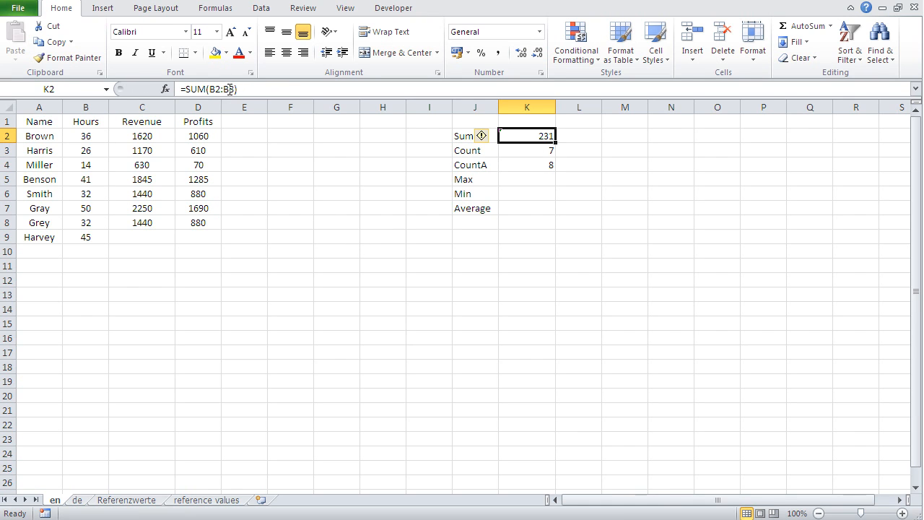
{"action": "left_click_drag", "start_coordinate": [233, 89], "coordinate": [208, 89]}
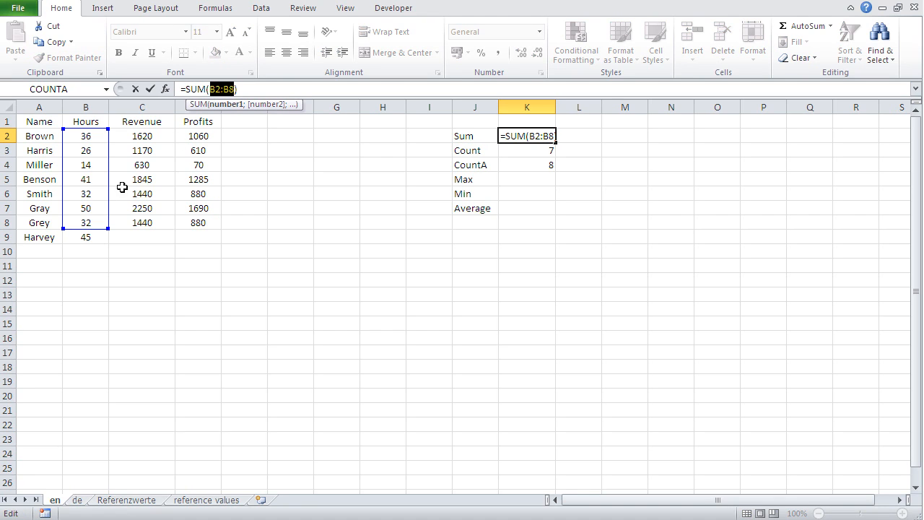
{"action": "left_click", "coordinate": [84, 106]}
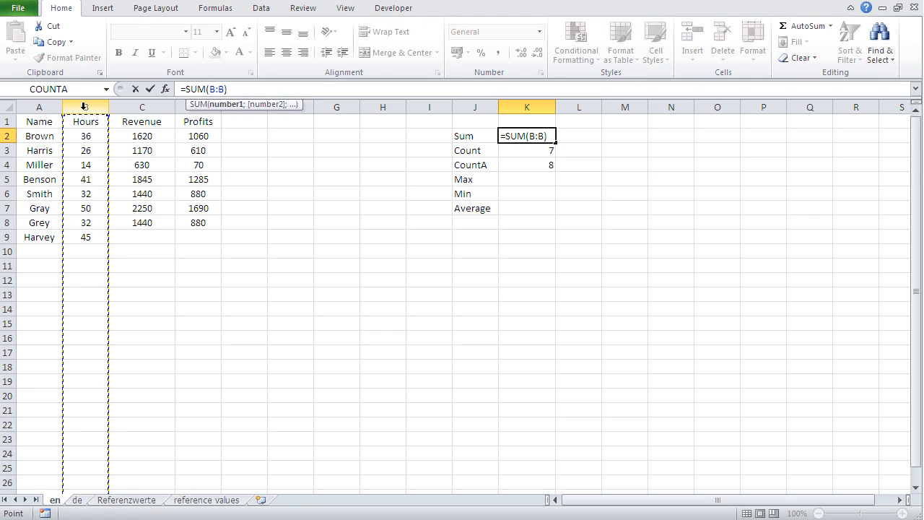
{"action": "key", "text": "Return"}
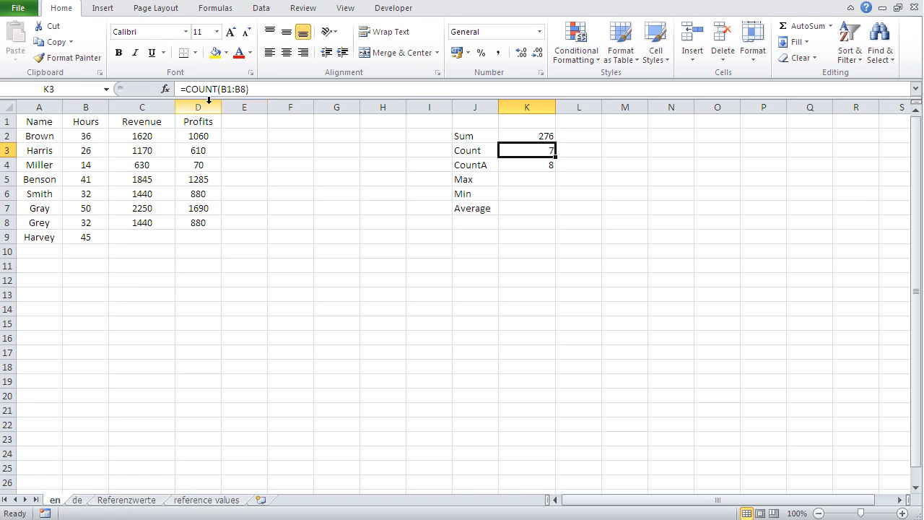
Replace the ranges in the COUNT formula in K3 and the COUNTA formula in K4 with the whole column B:B
{"action": "left_click_drag", "start_coordinate": [245, 88], "coordinate": [221, 88]}
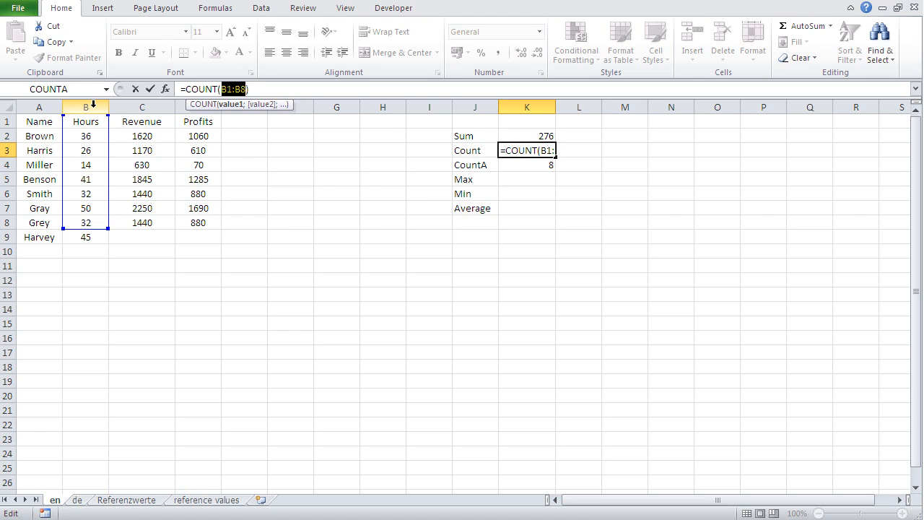
{"action": "left_click", "coordinate": [93, 104]}
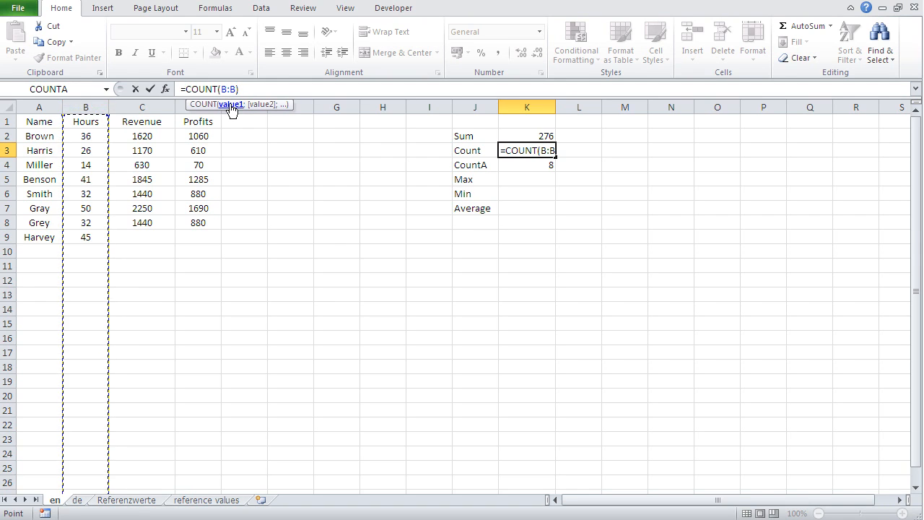
{"action": "key", "text": "Return"}
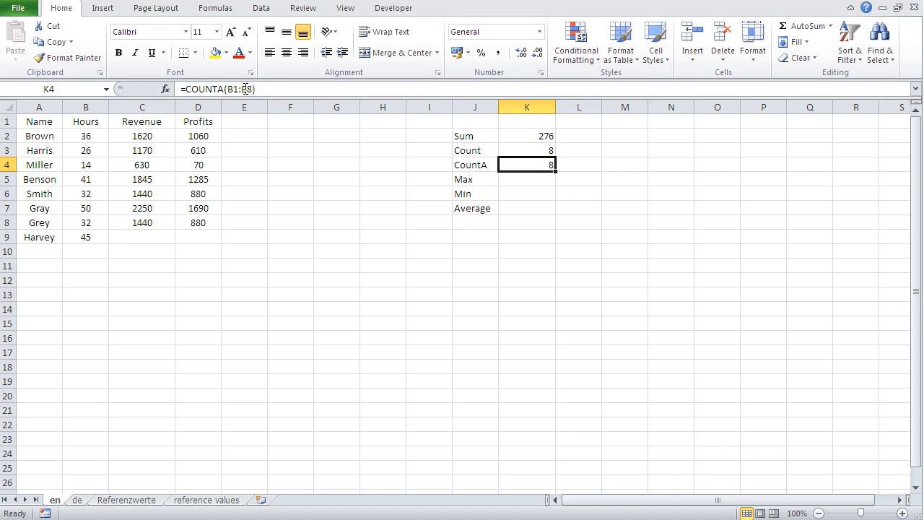
{"action": "left_click_drag", "start_coordinate": [252, 89], "coordinate": [227, 88]}
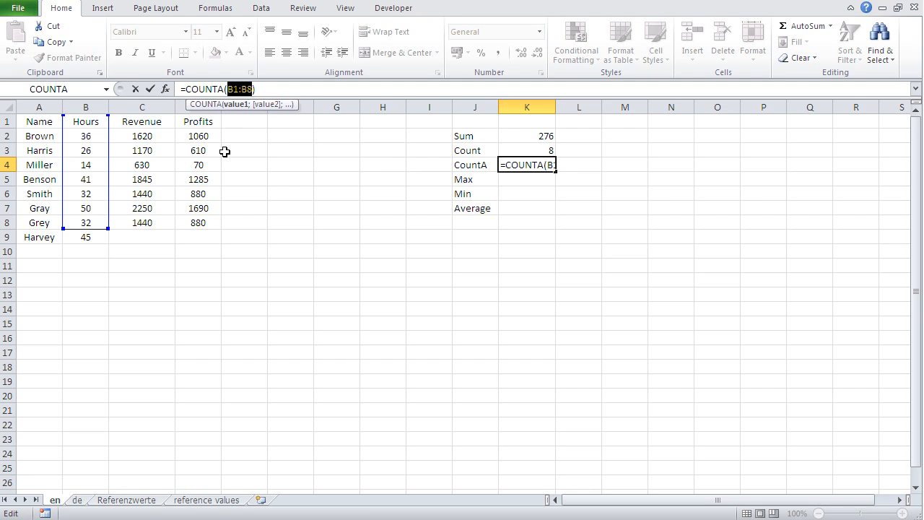
{"action": "left_click", "coordinate": [87, 106]}
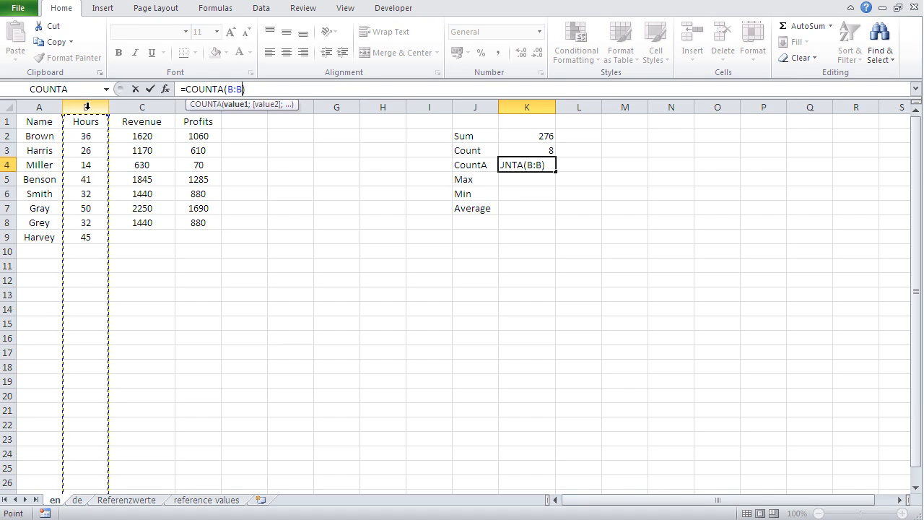
{"action": "key", "text": "Return"}
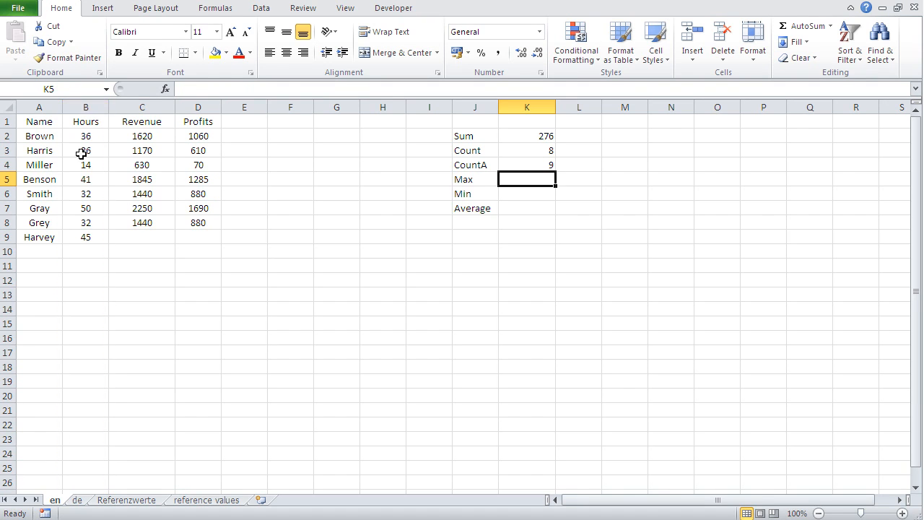
Add an entry in row 10 with the same surname as in row 2 and 36 under Hours
{"action": "left_click", "coordinate": [38, 251]}
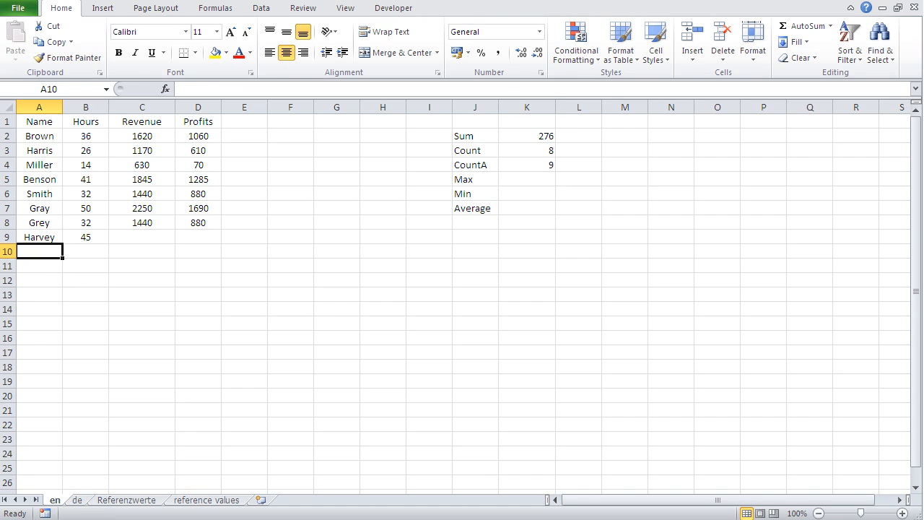
{"action": "type", "text": "Brown"}
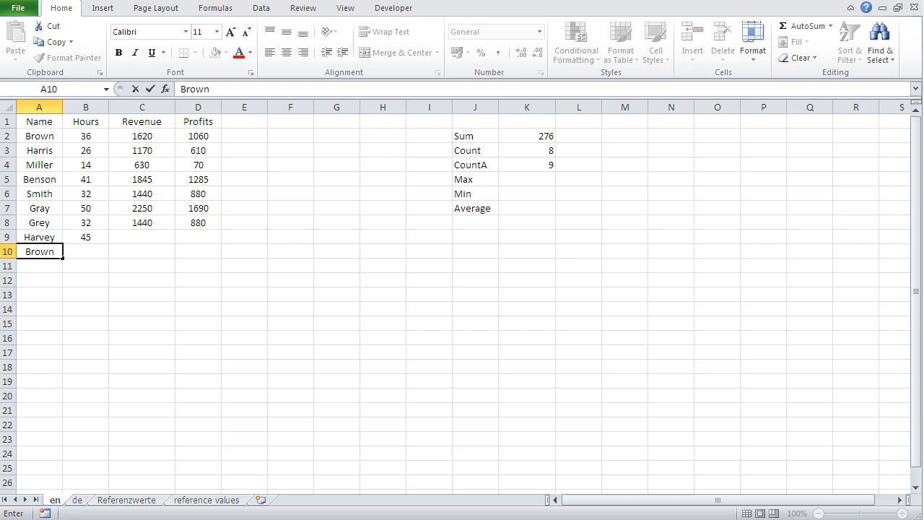
{"action": "key", "text": "Tab"}
{"action": "type", "text": "36"}
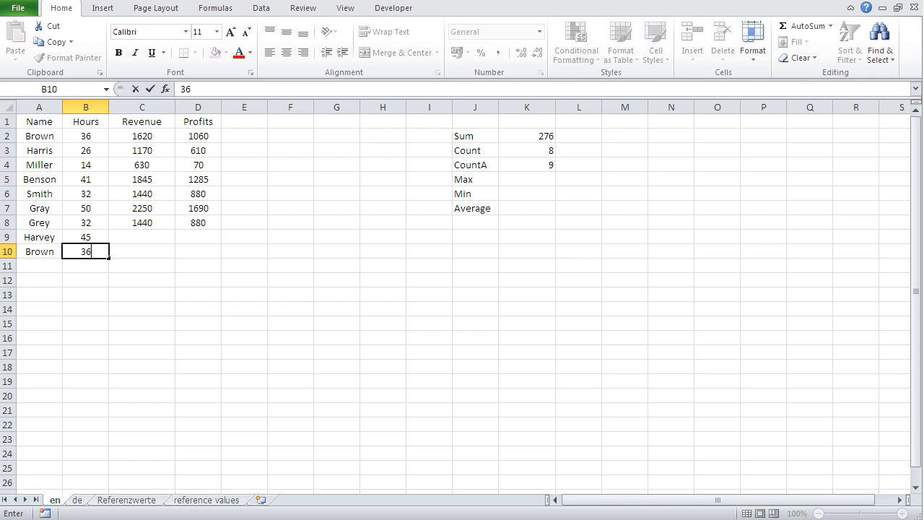
{"action": "key", "text": "Return"}
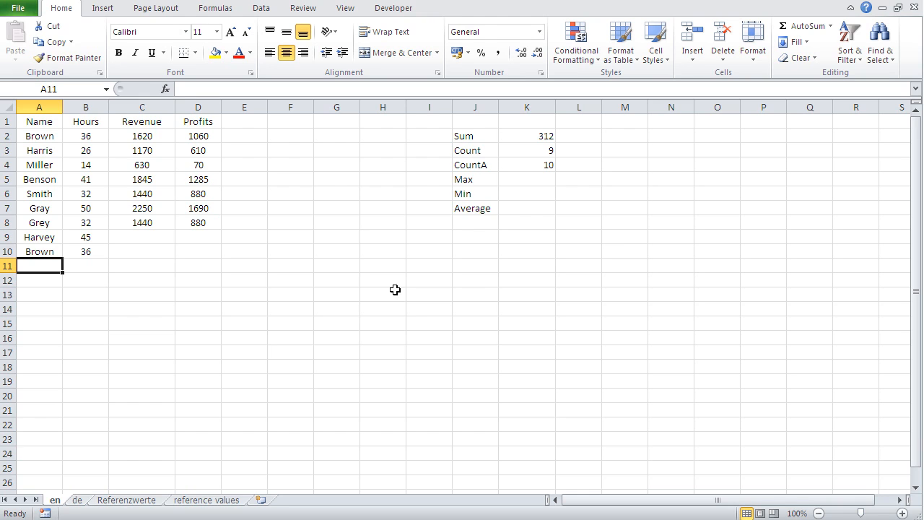
Enter the formula =max(B:B) in K5 to find the highest value in the Hours column
{"action": "left_click", "coordinate": [536, 184]}
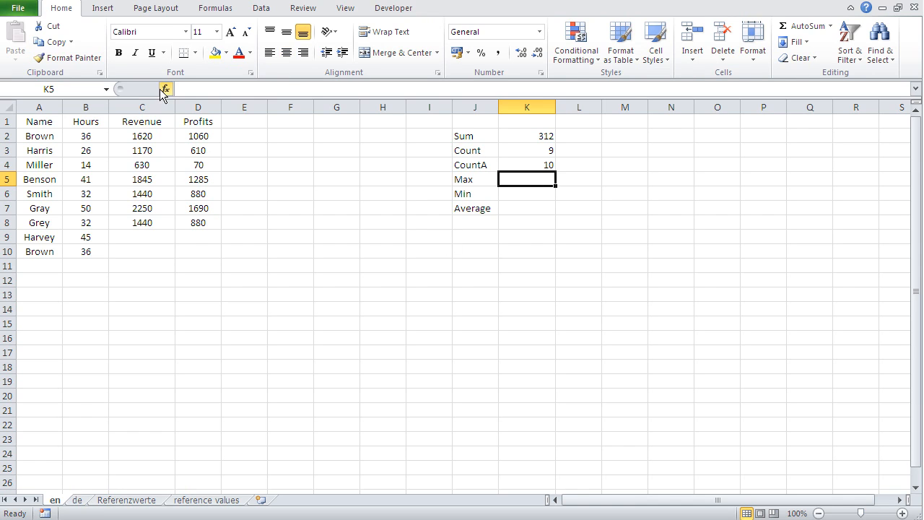
{"action": "type", "text": "="}
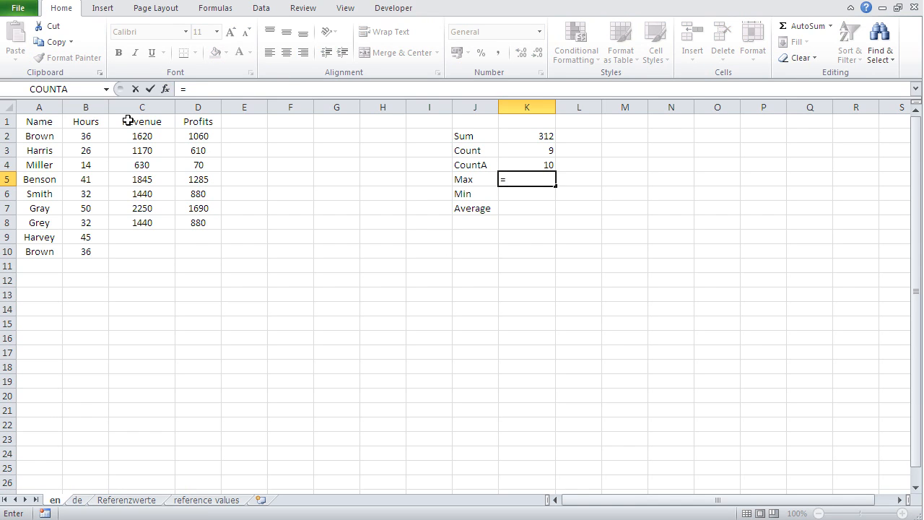
{"action": "type", "text": "max("}
{"action": "left_click", "coordinate": [87, 106]}
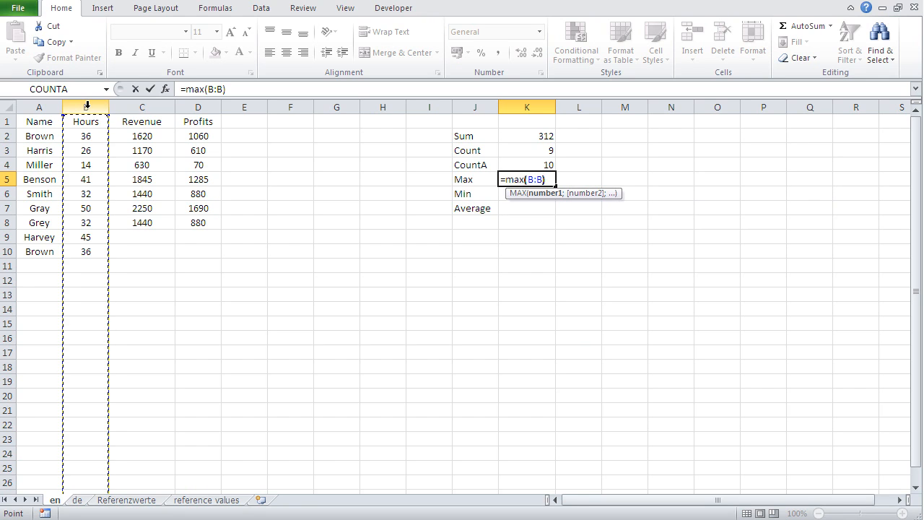
{"action": "type", "text": ")"}
{"action": "key", "text": "Return"}
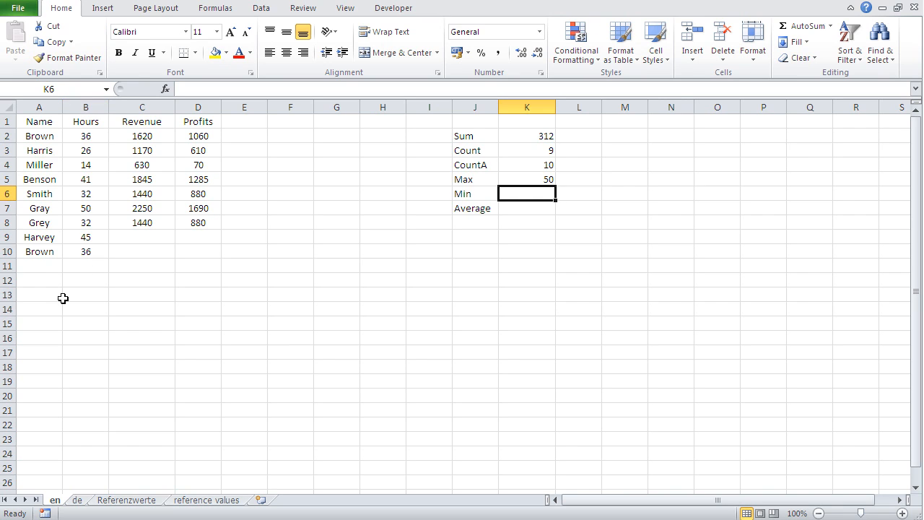
Add an entry in row 11 with another person's surname under Name and 125 under Hours
{"action": "left_click", "coordinate": [28, 267]}
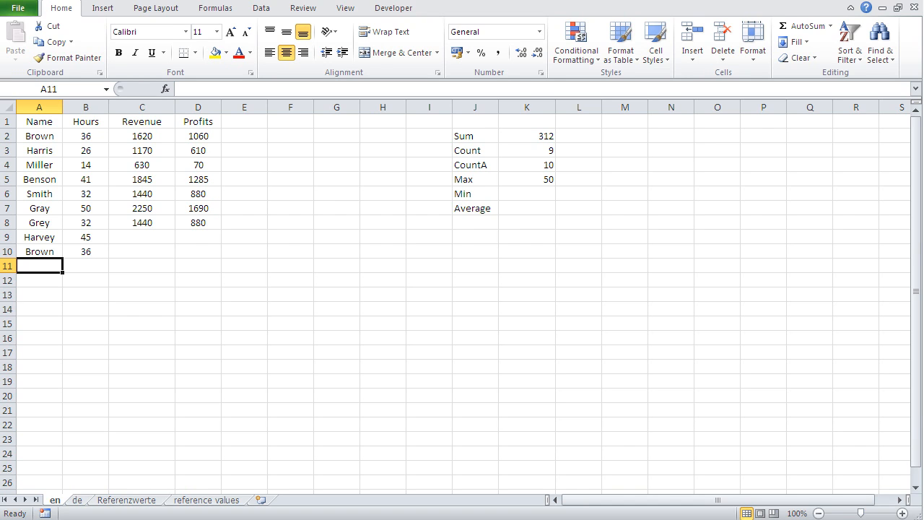
{"action": "type", "text": "Johnson"}
{"action": "key", "text": "Tab"}
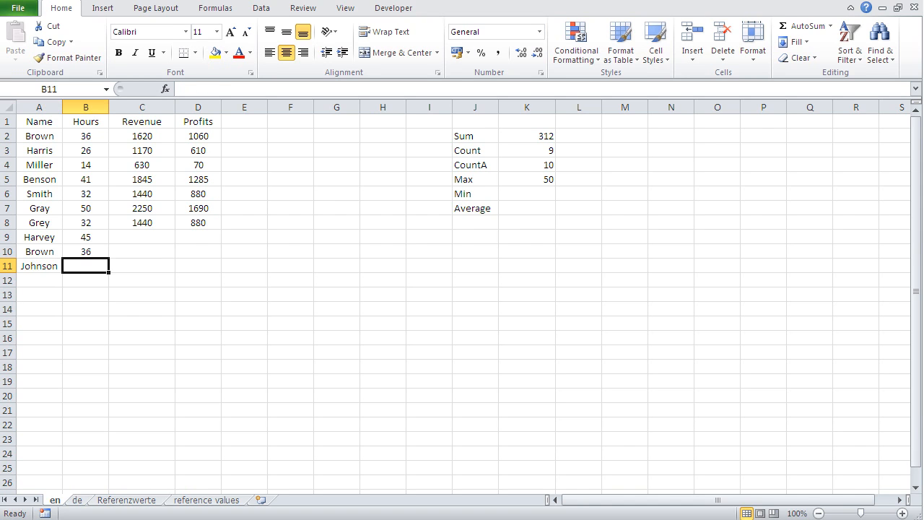
{"action": "type", "text": "125"}
{"action": "key", "text": "Return"}
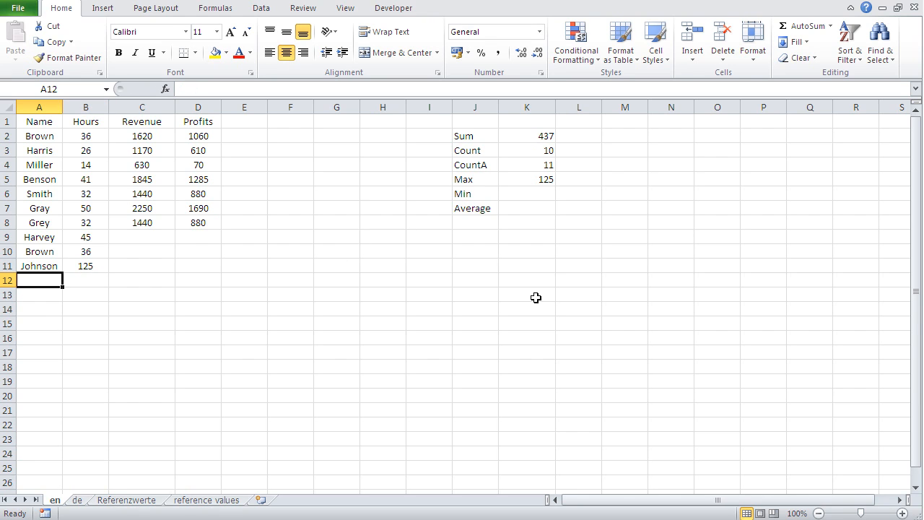
Enter the formula =min(B:B) in K6 to find the lowest value in the Hours column
{"action": "left_click", "coordinate": [525, 196]}
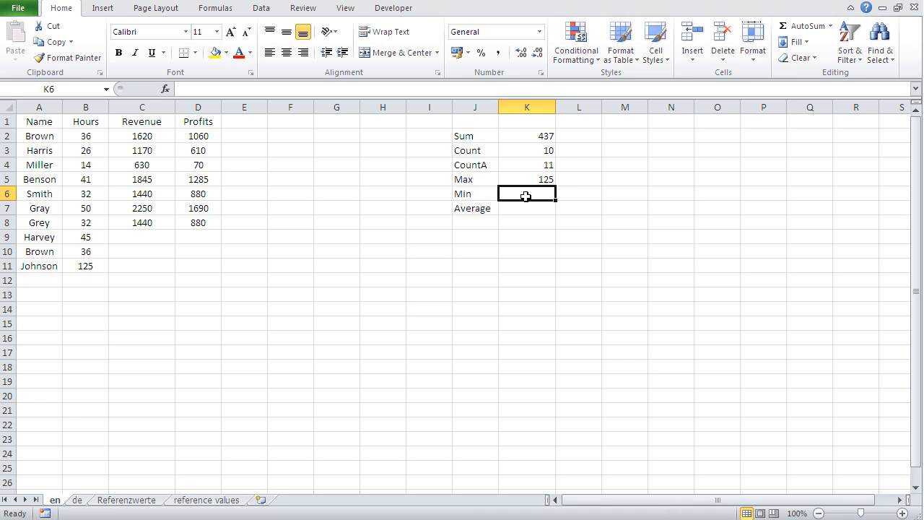
{"action": "type", "text": "=min("}
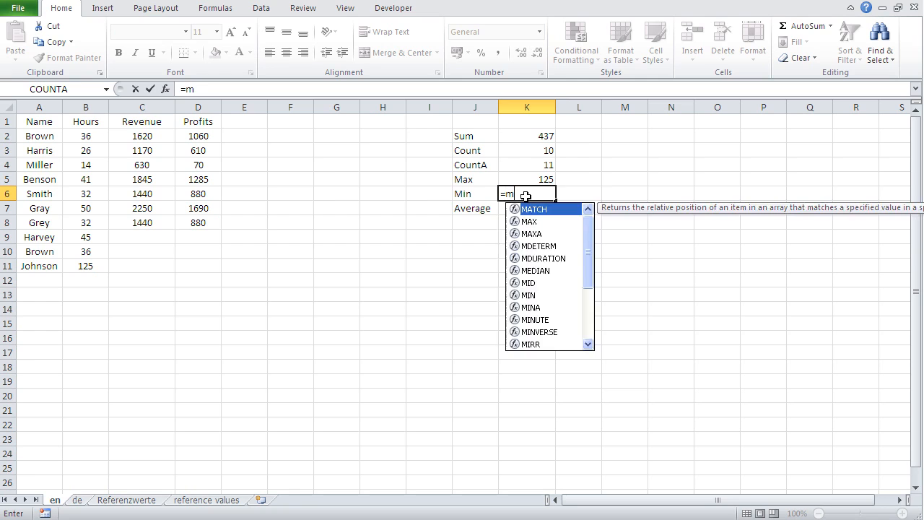
{"action": "left_click", "coordinate": [80, 109]}
{"action": "type", "text": ")"}
{"action": "key", "text": "Return"}
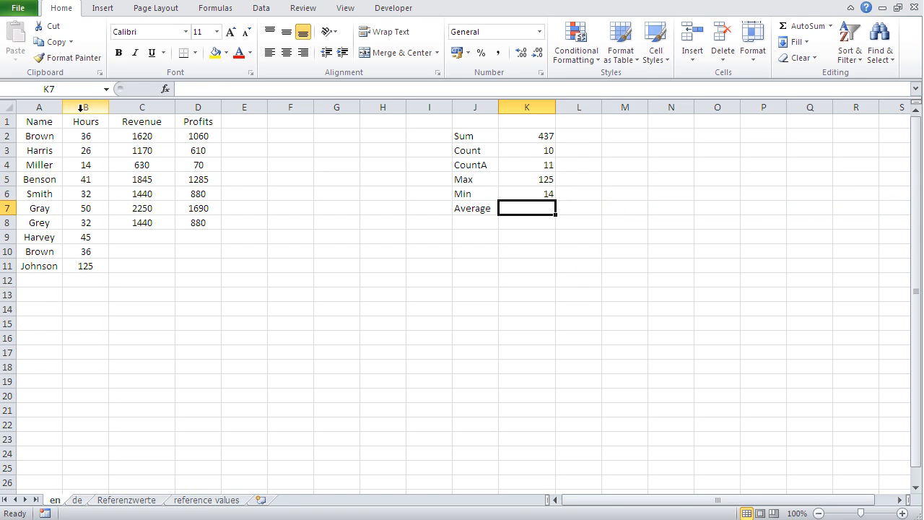
Add an entry in row 12 with Apple under Name and 2 under Hours
{"action": "left_click", "coordinate": [36, 280]}
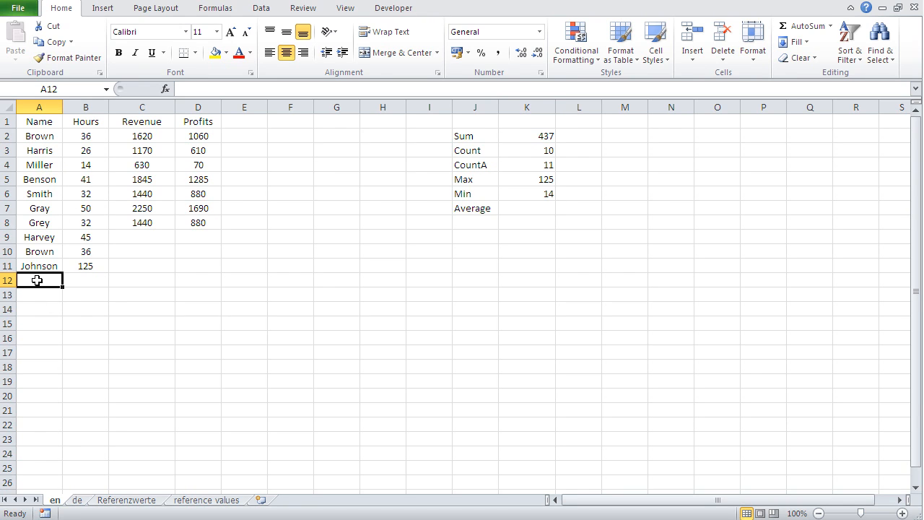
{"action": "type", "text": "Apple"}
{"action": "key", "text": "Tab"}
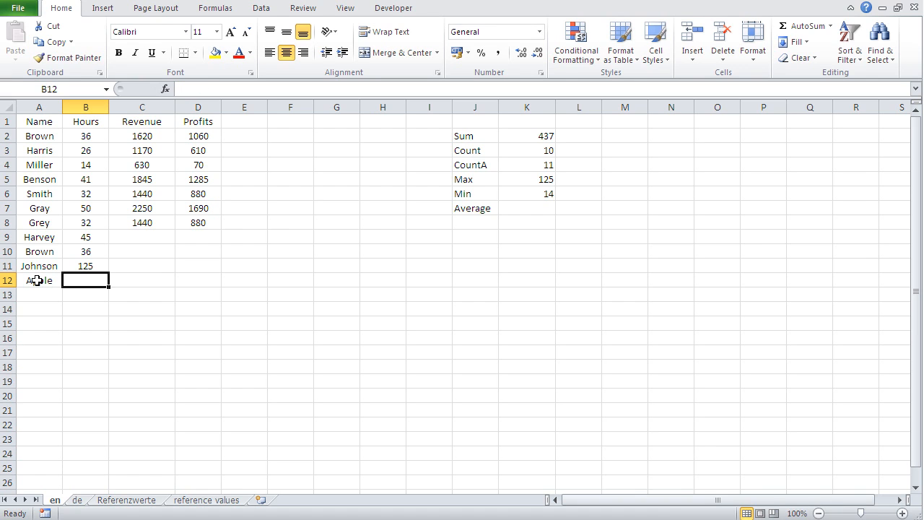
{"action": "type", "text": "2"}
{"action": "key", "text": "Return"}
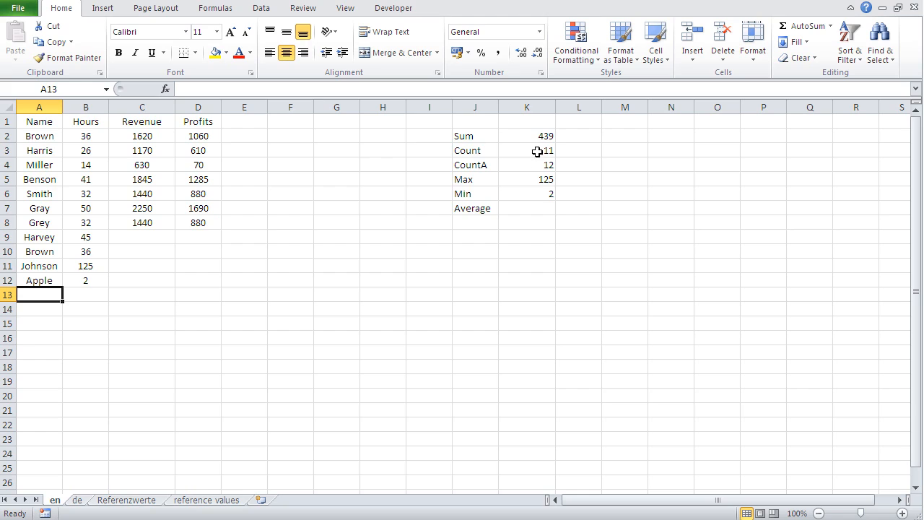
Enter the formula =average(B:B) in K7 to calculate the mean of the Hours column
{"action": "left_click", "coordinate": [527, 207]}
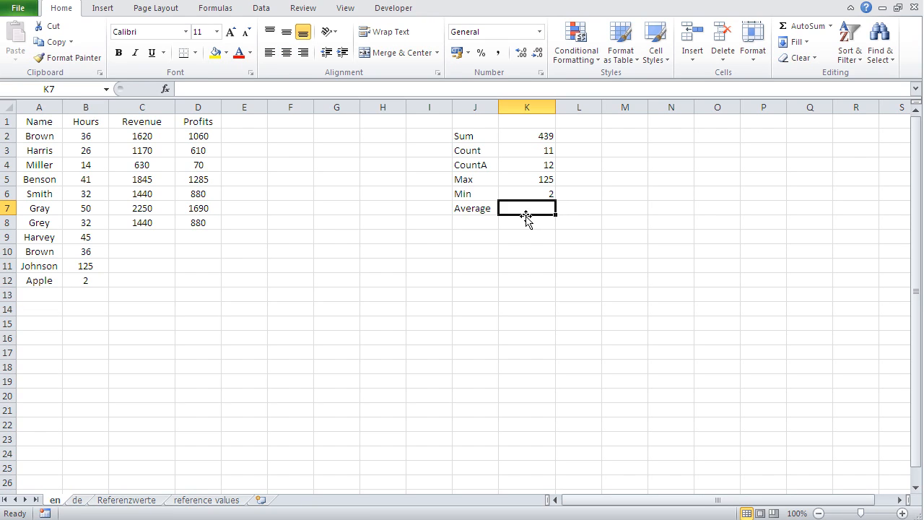
{"action": "type", "text": "=avergae"}
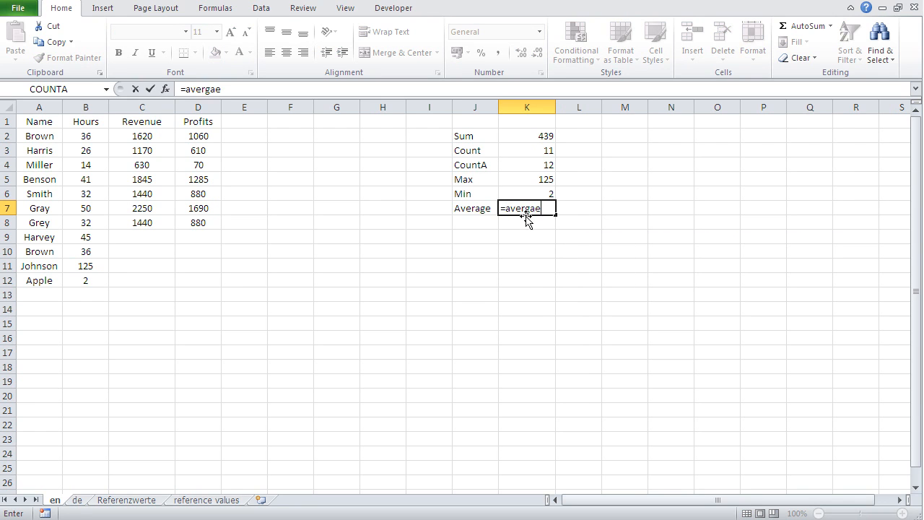
{"action": "key", "text": "BackSpace"}
{"action": "key", "text": "BackSpace"}
{"action": "key", "text": "BackSpace"}
{"action": "type", "text": "age("}
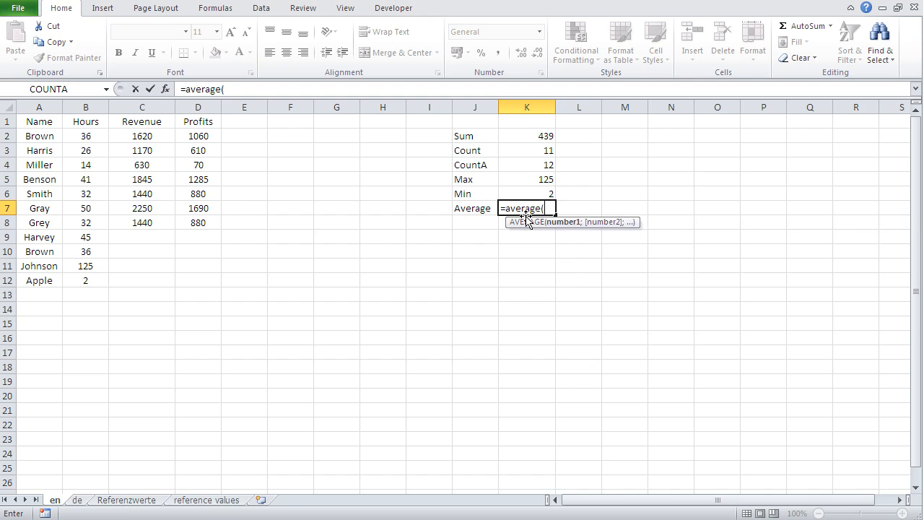
{"action": "left_click", "coordinate": [91, 106]}
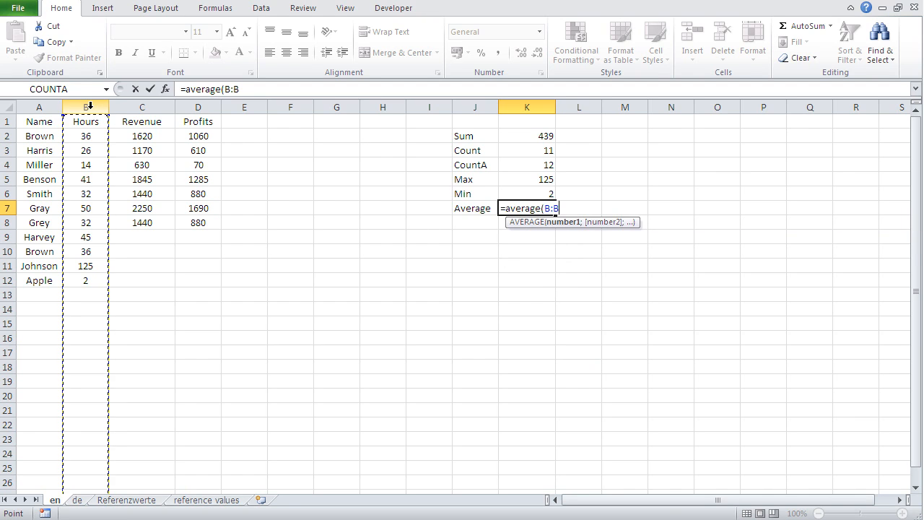
{"action": "type", "text": ")"}
{"action": "key", "text": "Return"}
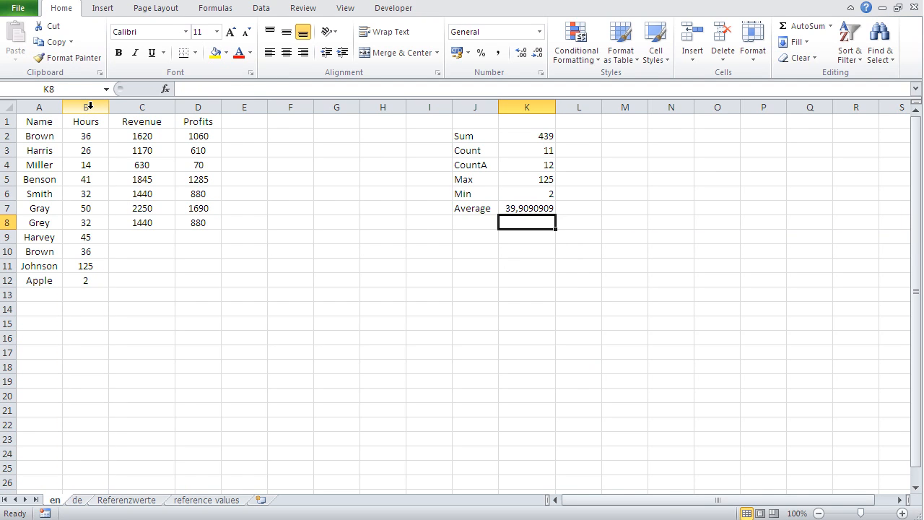
{"action": "left_click", "coordinate": [509, 208]}
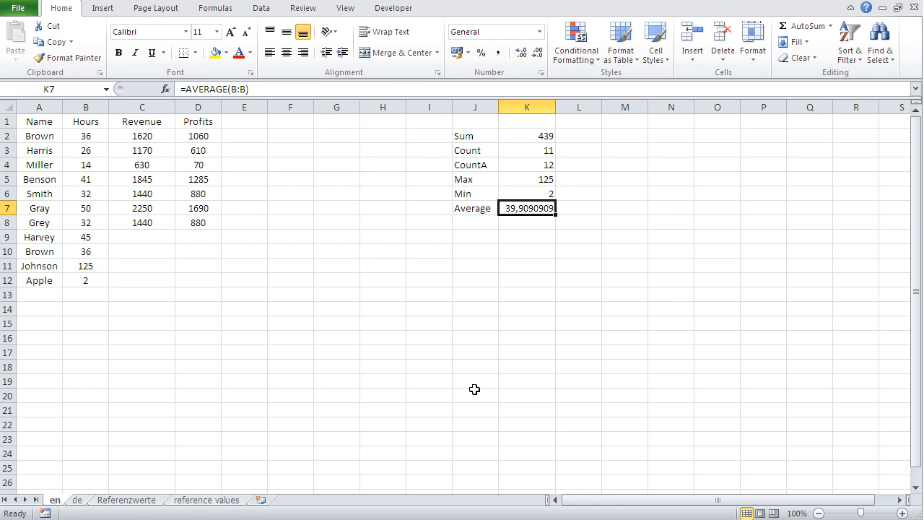
Add an entry in row 13 with Pear under Name and 34 under Hours
{"action": "left_click", "coordinate": [47, 297]}
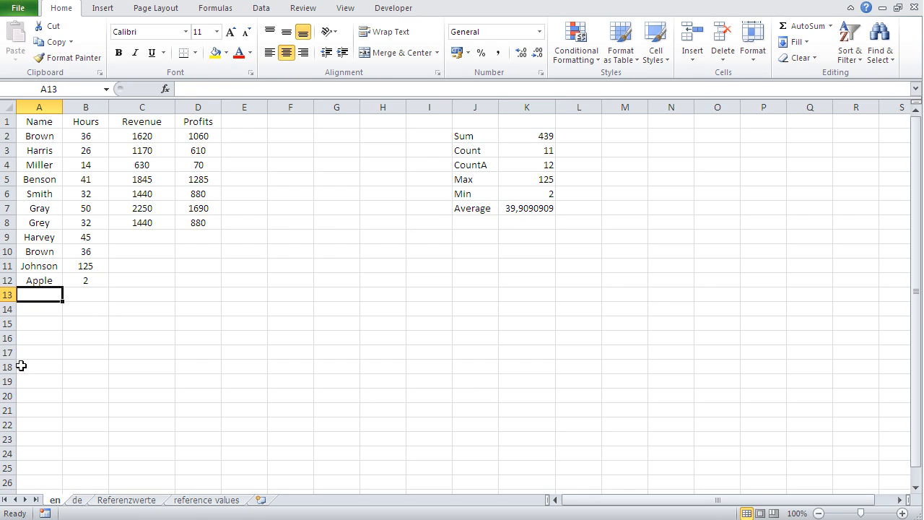
{"action": "type", "text": "Pear"}
{"action": "key", "text": "Tab"}
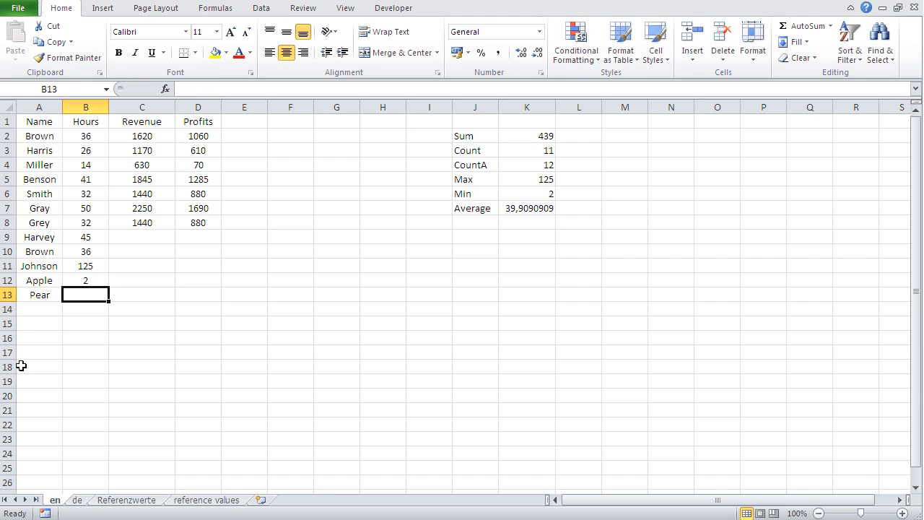
{"action": "type", "text": "34"}
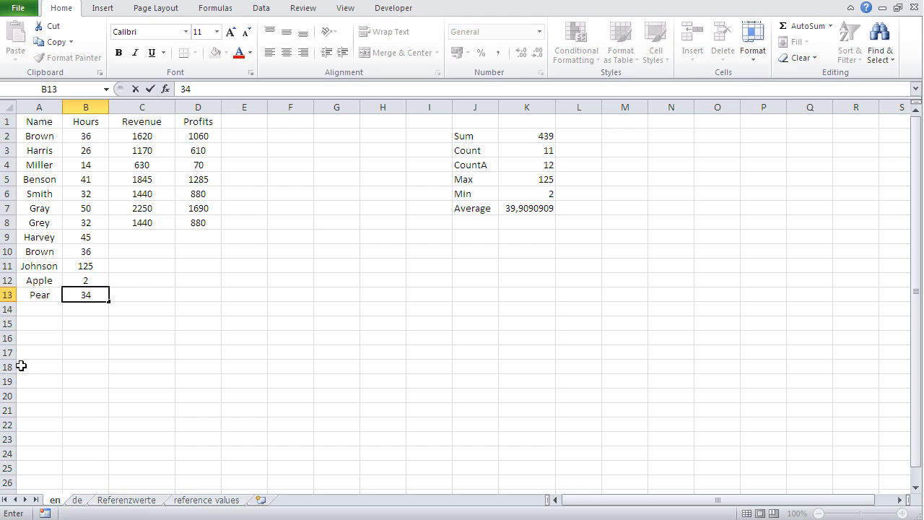
{"action": "key", "text": "Return"}
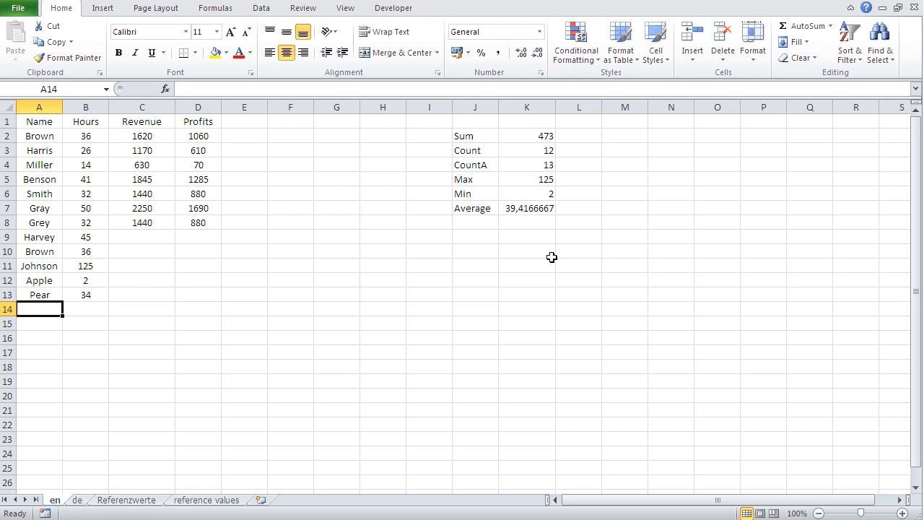
Review the summary formulas in column K, examining the AVERAGE formula's function arguments, function name and column reference
{"action": "left_click", "coordinate": [527, 138]}
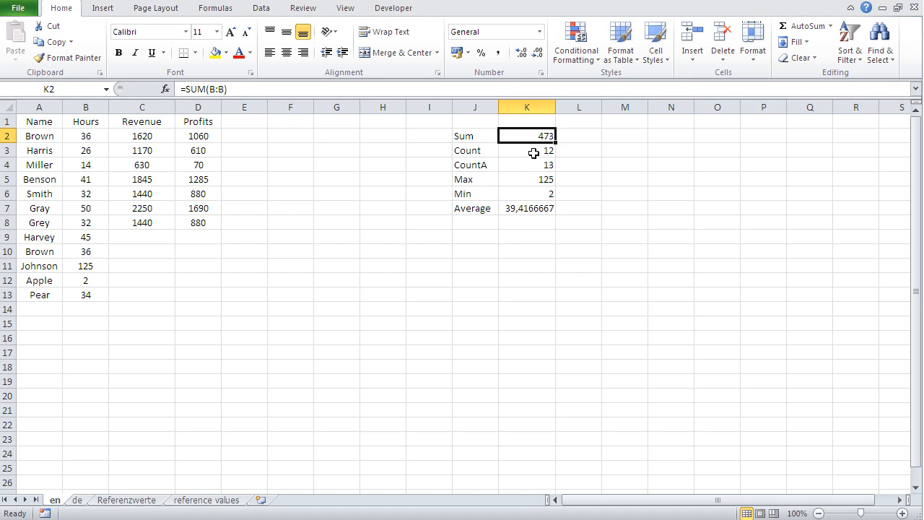
{"action": "left_click", "coordinate": [533, 152]}
{"action": "left_click", "coordinate": [529, 178]}
{"action": "left_click", "coordinate": [526, 208]}
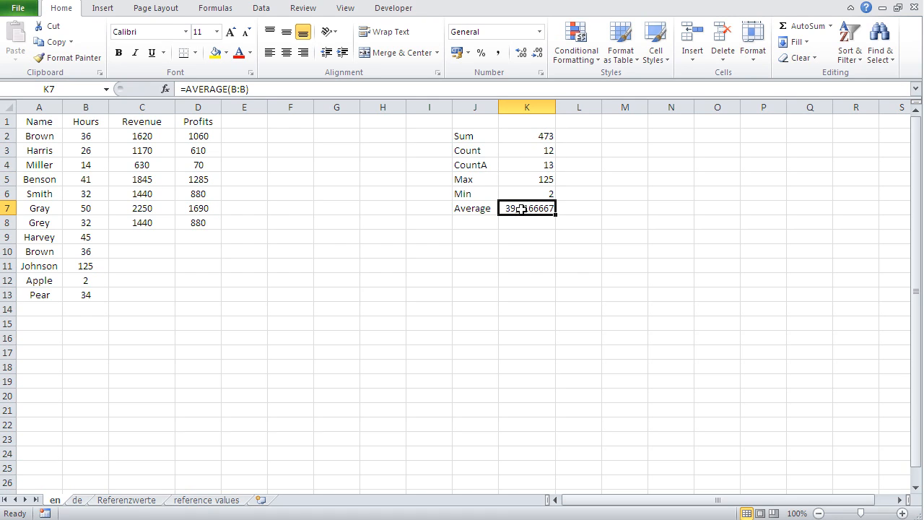
{"action": "left_click", "coordinate": [165, 93]}
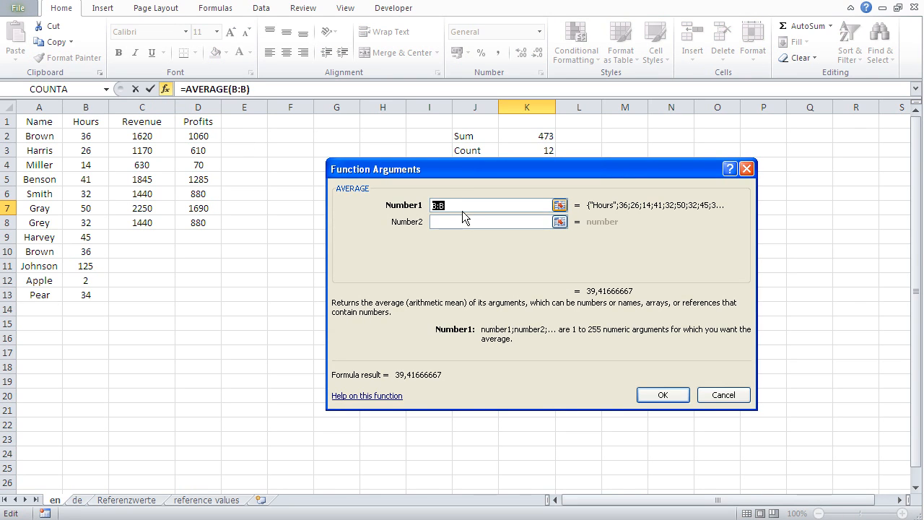
{"action": "left_click", "coordinate": [710, 398]}
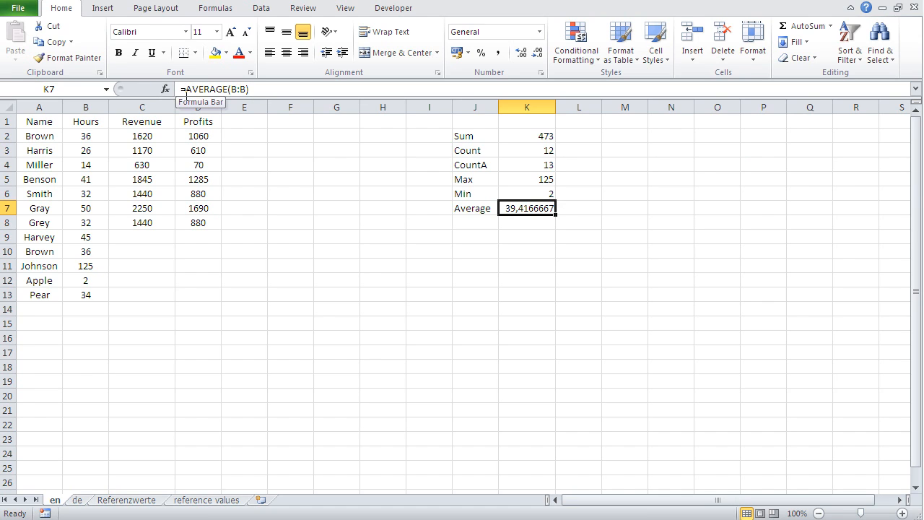
{"action": "left_click_drag", "start_coordinate": [225, 89], "coordinate": [186, 89]}
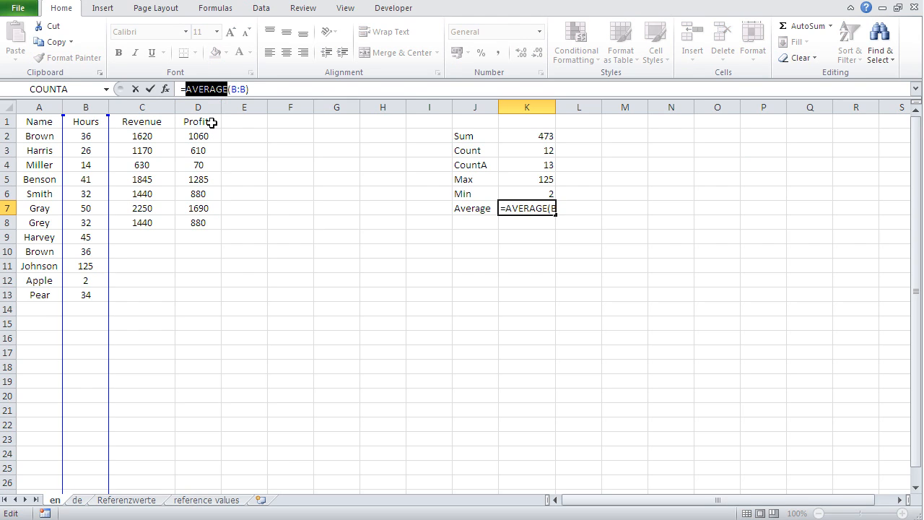
{"action": "left_click", "coordinate": [229, 88]}
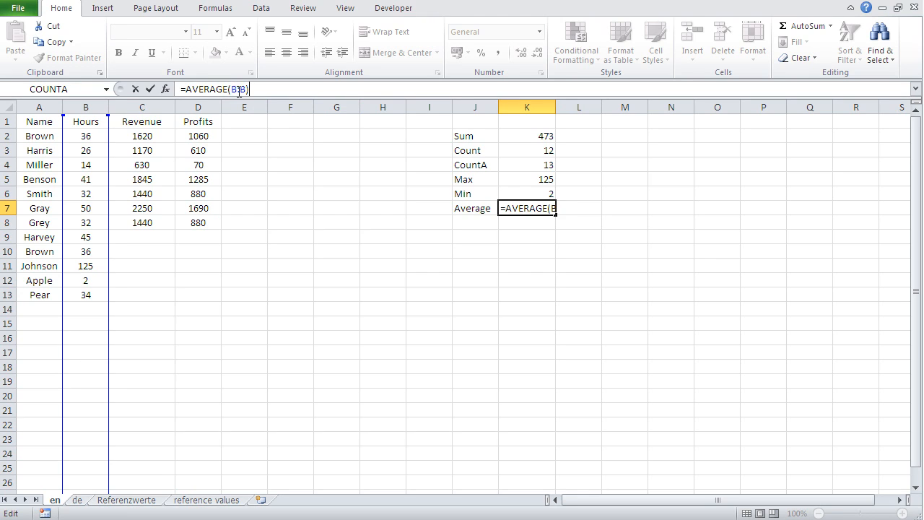
Examine the Min, Max, CountA, Count and Sum formulas and the Hours values their column B reference covers
{"action": "left_click", "coordinate": [519, 192]}
{"action": "left_click", "coordinate": [517, 179]}
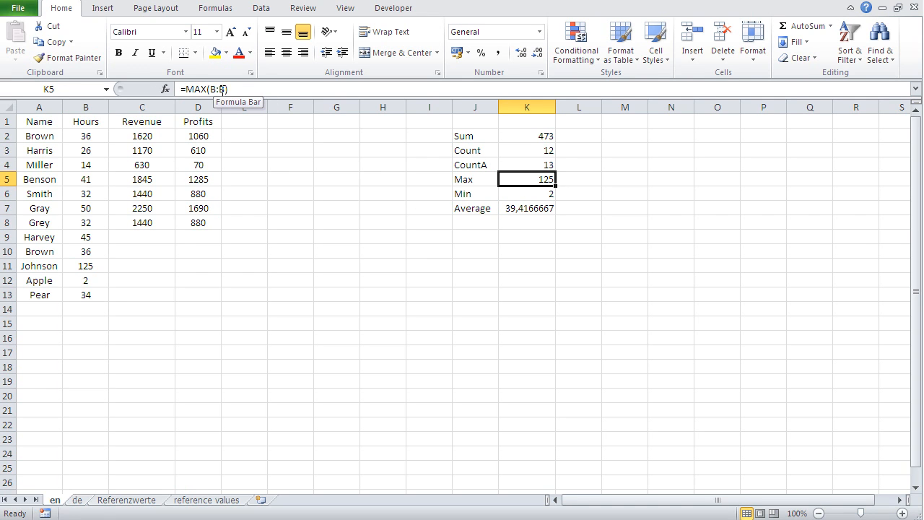
{"action": "double_click", "coordinate": [221, 88]}
{"action": "left_click_drag", "start_coordinate": [219, 89], "coordinate": [210, 88]}
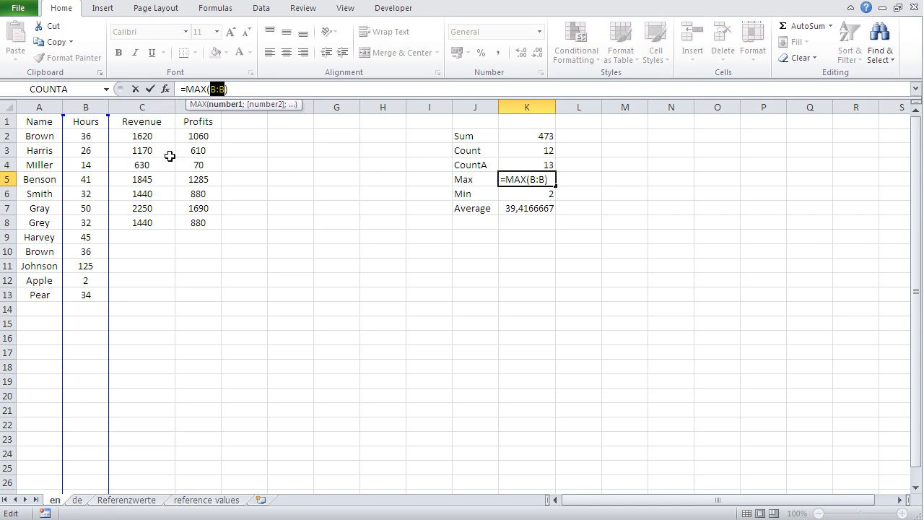
{"action": "key", "text": "Escape"}
{"action": "left_click", "coordinate": [535, 165]}
{"action": "left_click", "coordinate": [517, 149]}
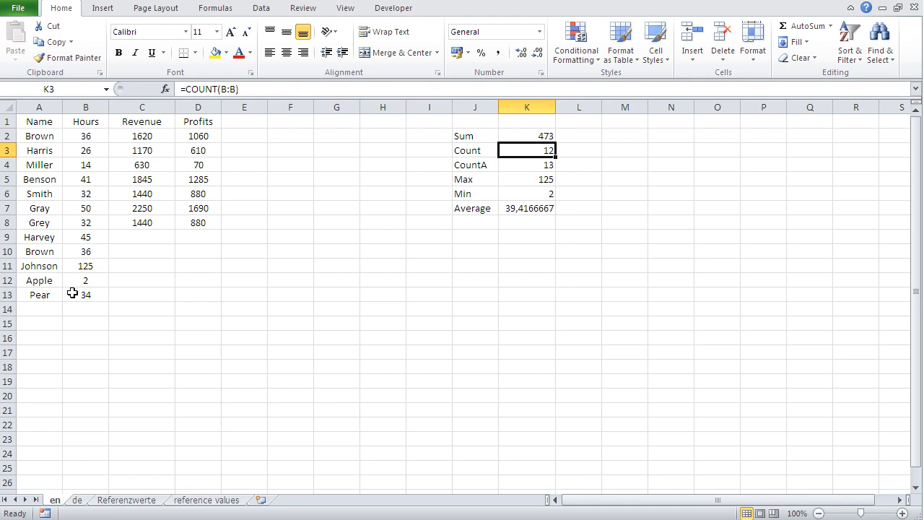
{"action": "left_click", "coordinate": [339, 312]}
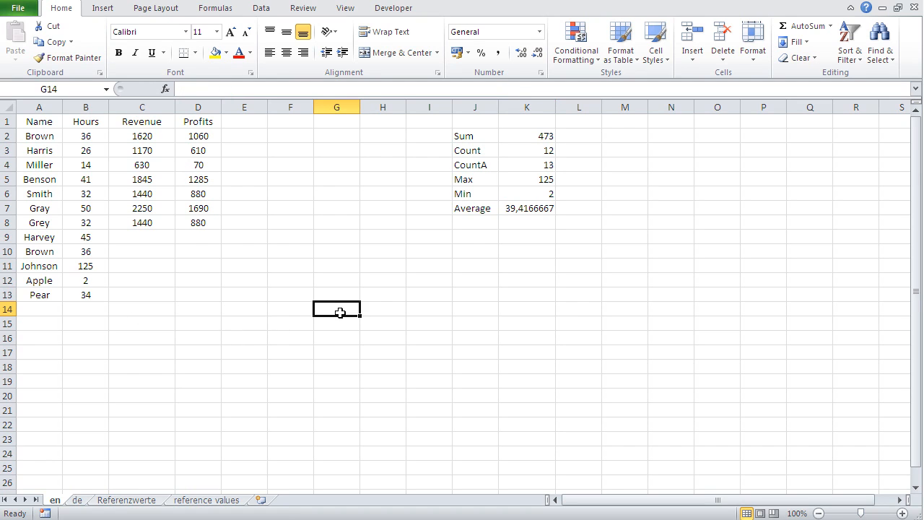
{"action": "left_click", "coordinate": [527, 137]}
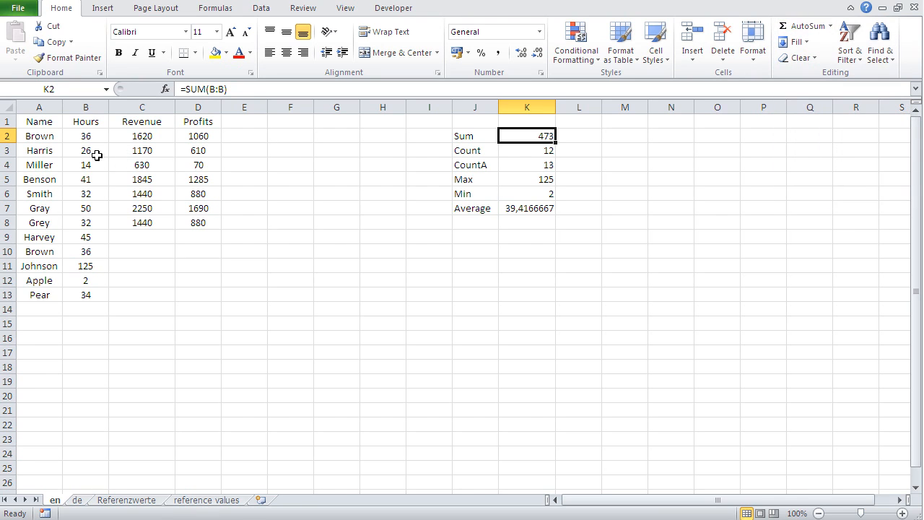
{"action": "left_click_drag", "start_coordinate": [82, 137], "coordinate": [76, 319]}
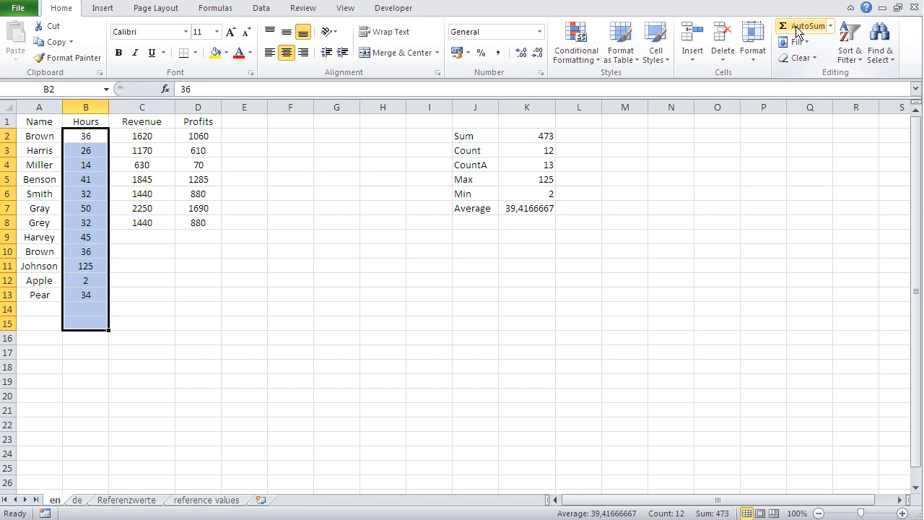
Insert an AutoSum formula in K11 that totals the whole Hours column, =SUM(B:B)
{"action": "left_click", "coordinate": [530, 269]}
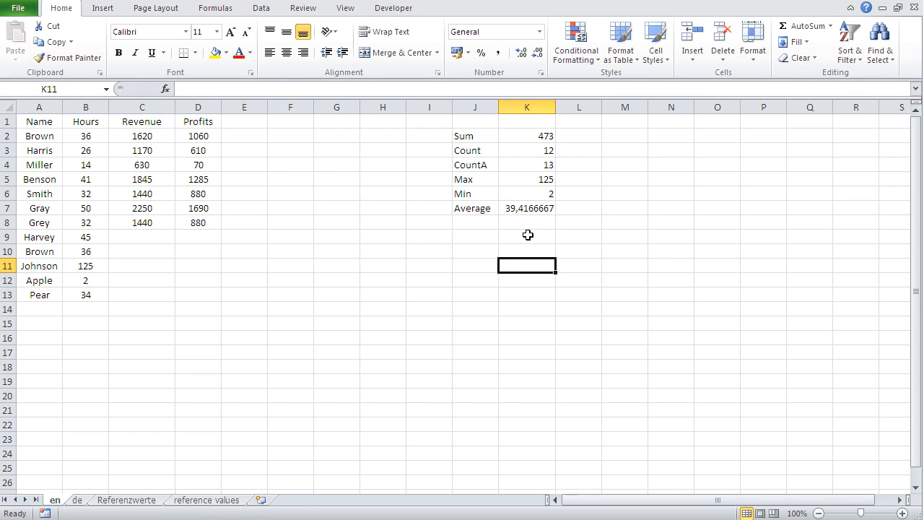
{"action": "left_click", "coordinate": [803, 30]}
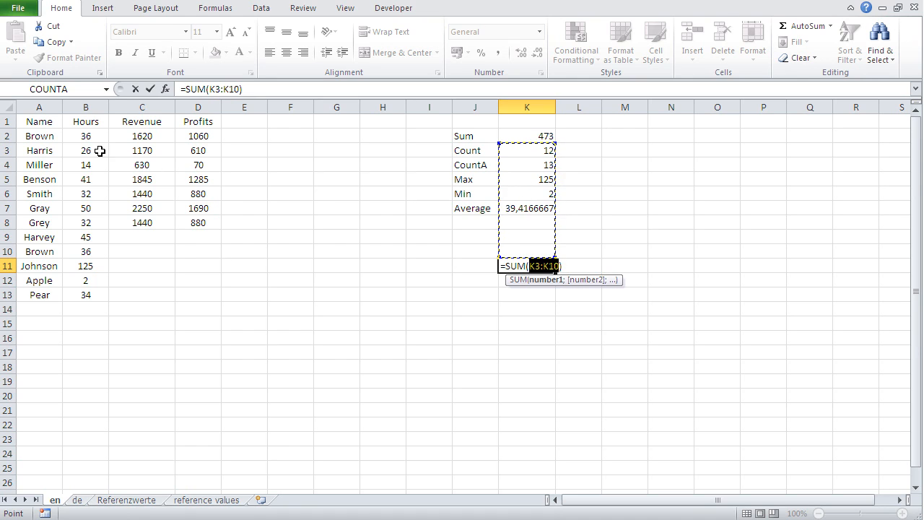
{"action": "left_click", "coordinate": [85, 107]}
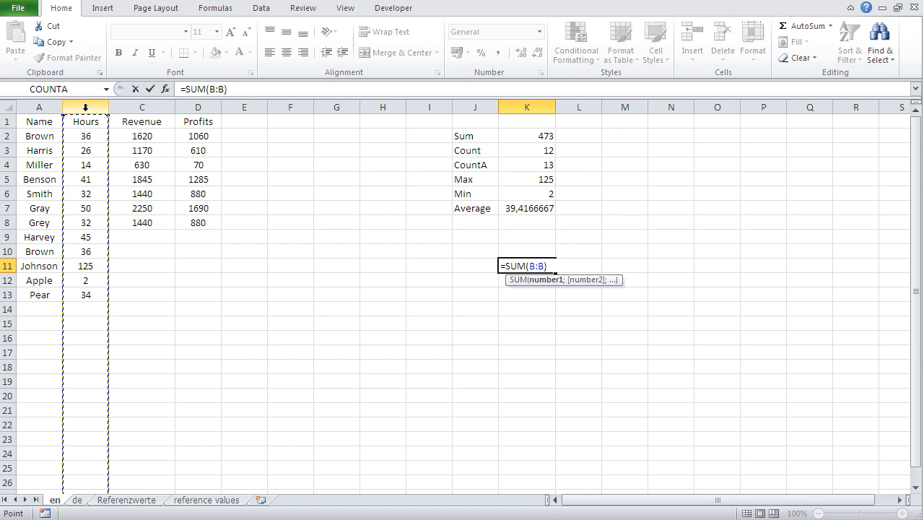
{"action": "key", "text": "Return"}
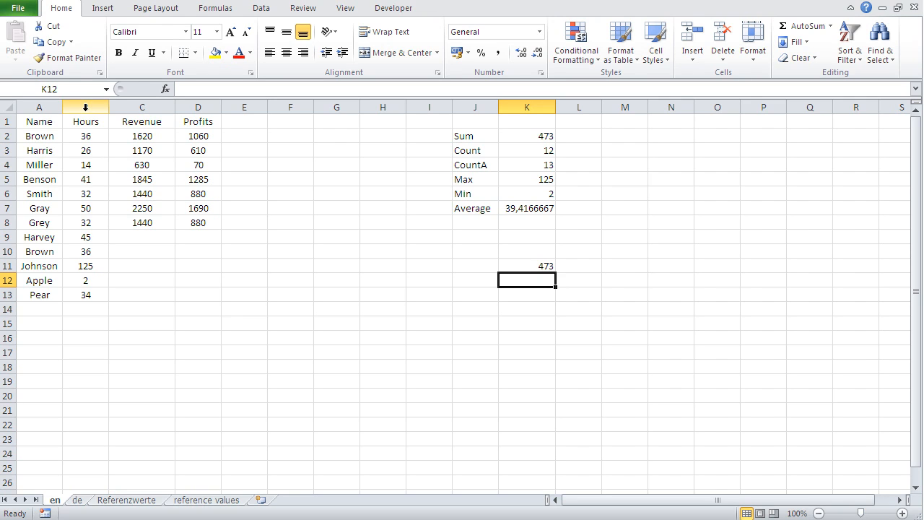
{"action": "left_click", "coordinate": [540, 166]}
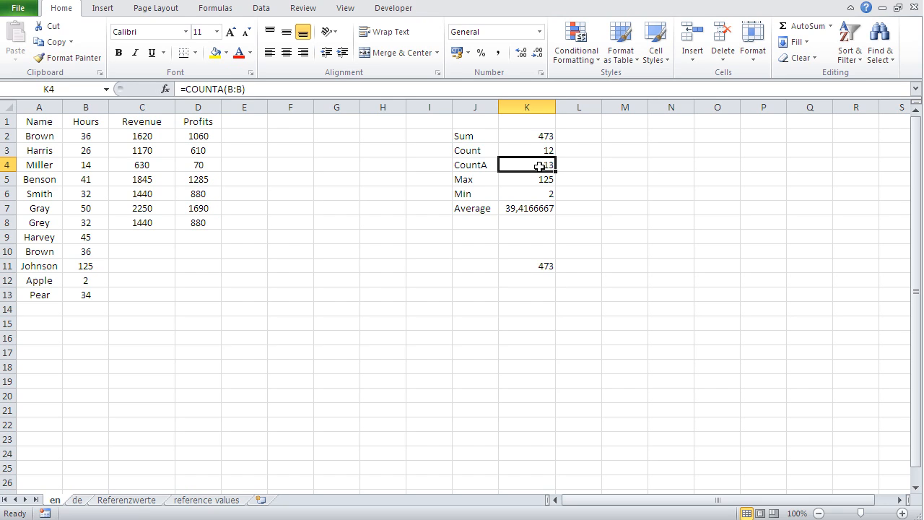